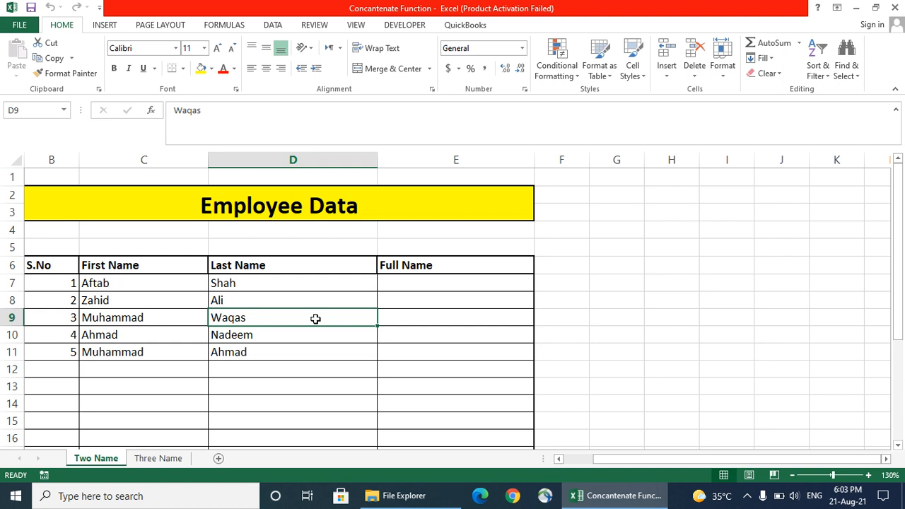
Add an 's' to the merged B2 title so it reads 'Employees Data'
{"action": "double_click", "coordinate": [302, 208]}
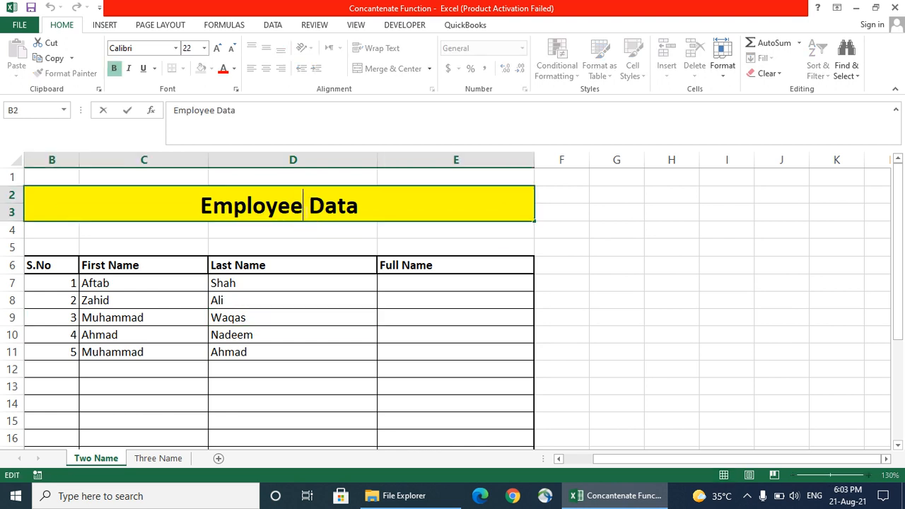
{"action": "type", "text": "s"}
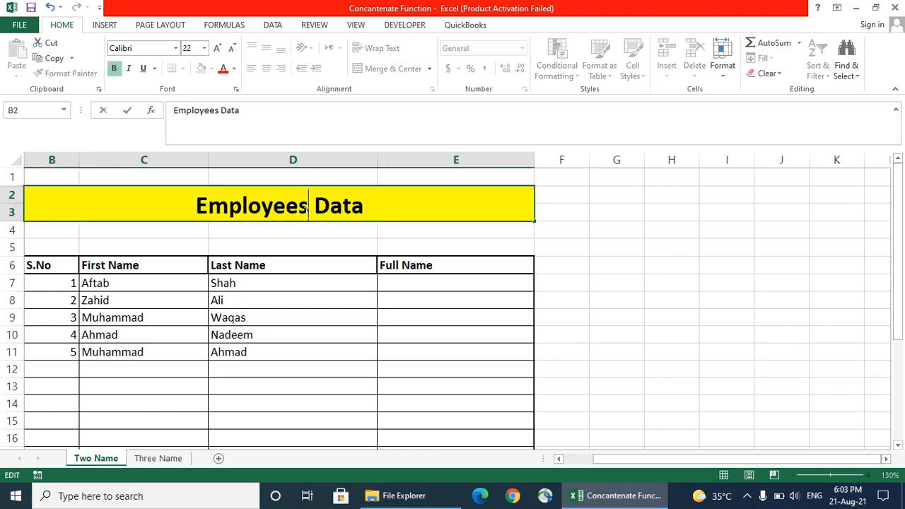
{"action": "left_click", "coordinate": [315, 296]}
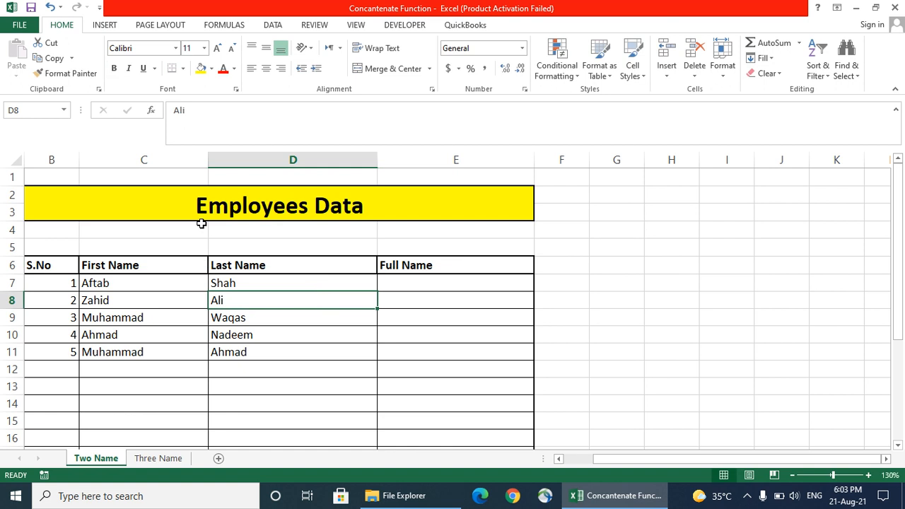
{"action": "left_click", "coordinate": [60, 263]}
{"action": "left_click", "coordinate": [129, 261]}
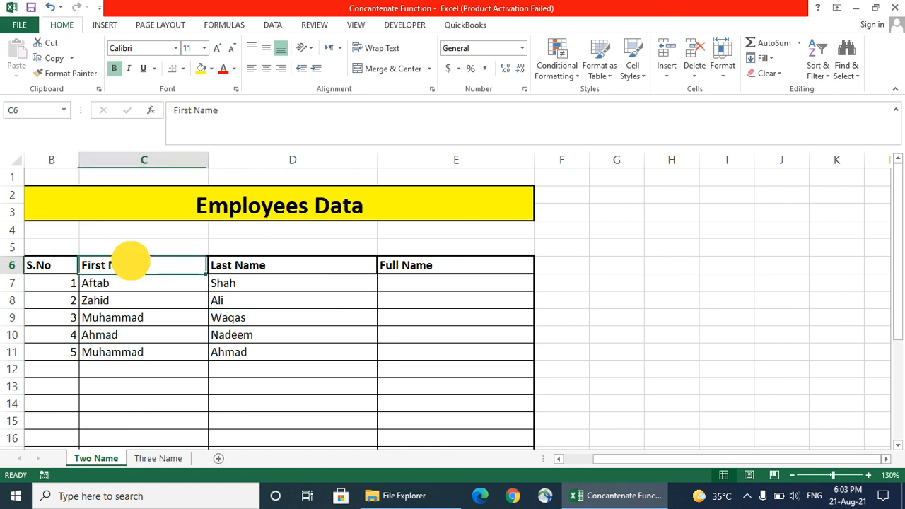
{"action": "left_click", "coordinate": [248, 258]}
{"action": "left_click", "coordinate": [431, 268]}
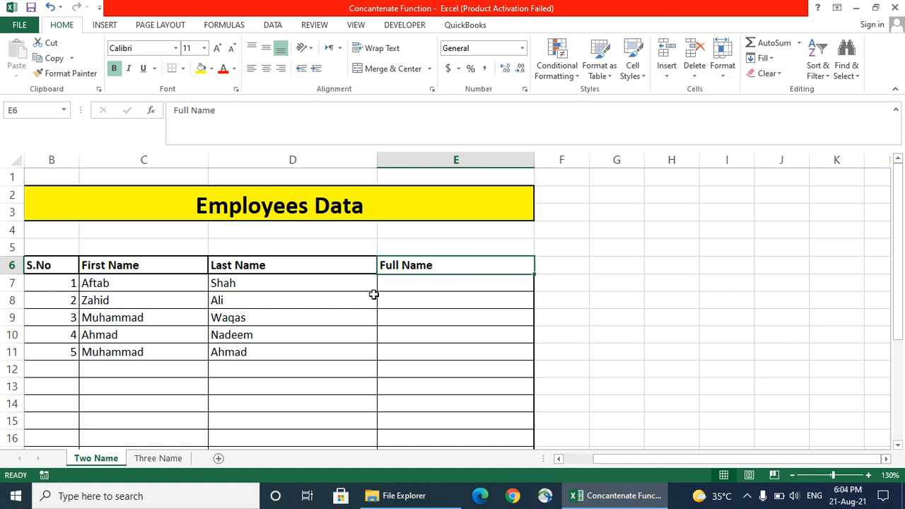
{"action": "left_click", "coordinate": [407, 283]}
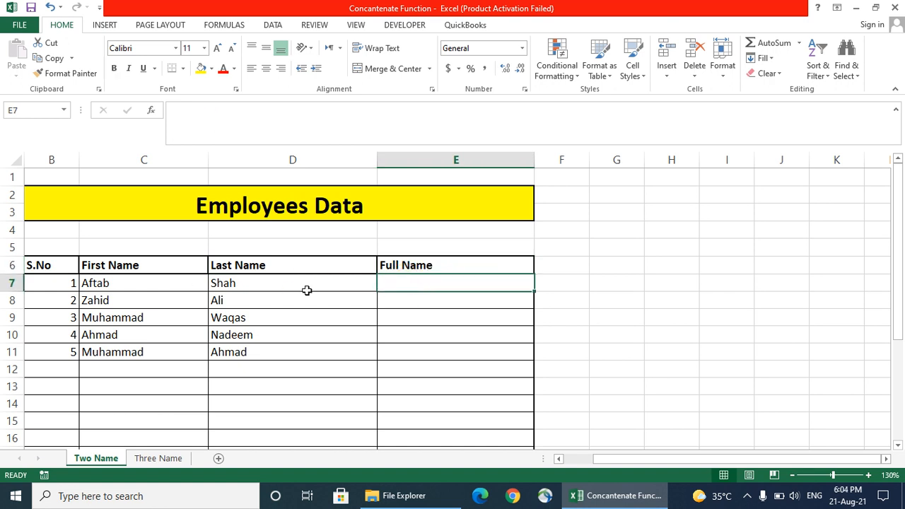
{"action": "left_click", "coordinate": [149, 286]}
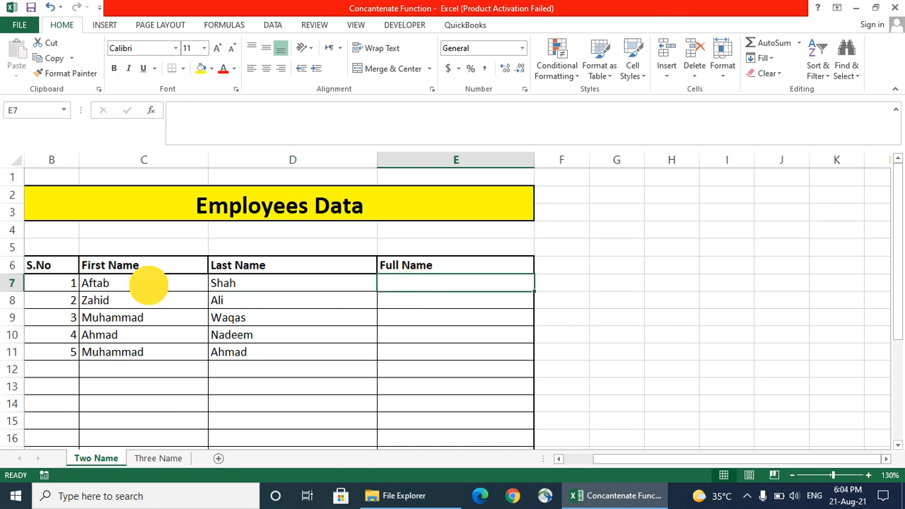
{"action": "left_click", "coordinate": [246, 283]}
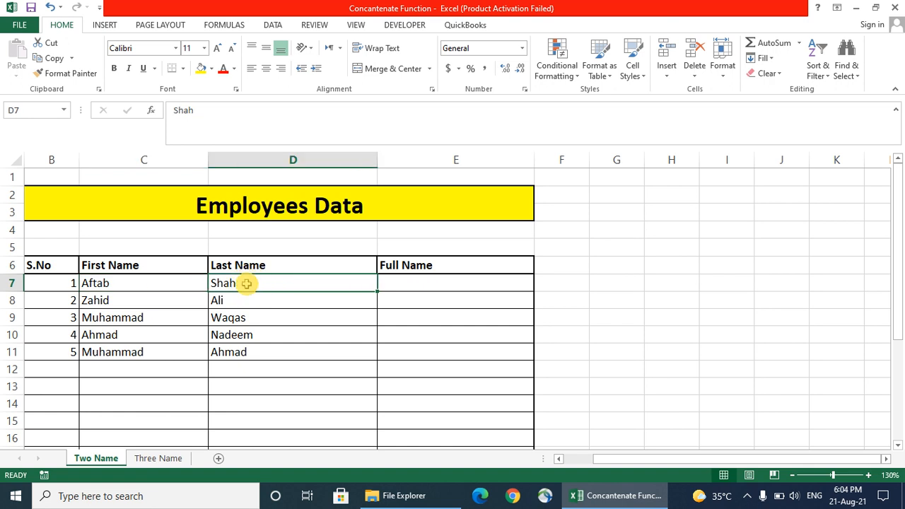
{"action": "left_click", "coordinate": [426, 282]}
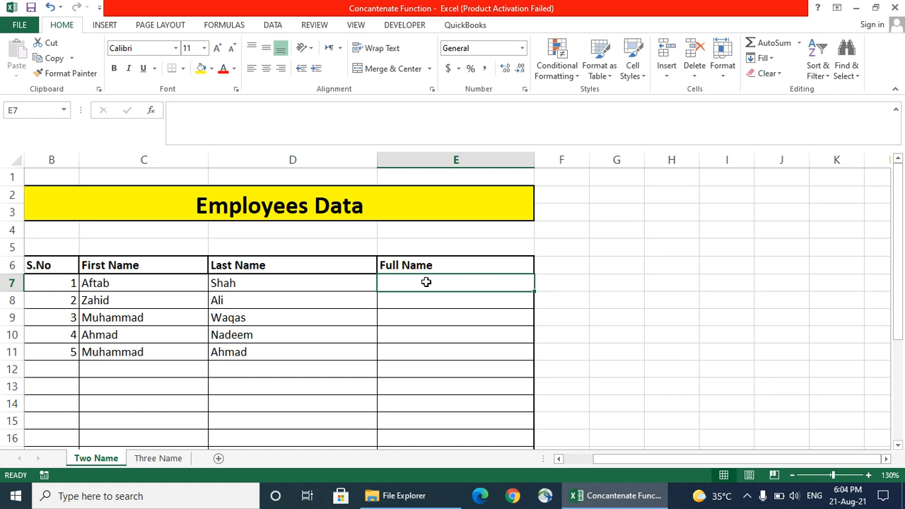
{"action": "key", "text": "Return"}
{"action": "left_click", "coordinate": [426, 283]}
{"action": "type", "text": "Af"}
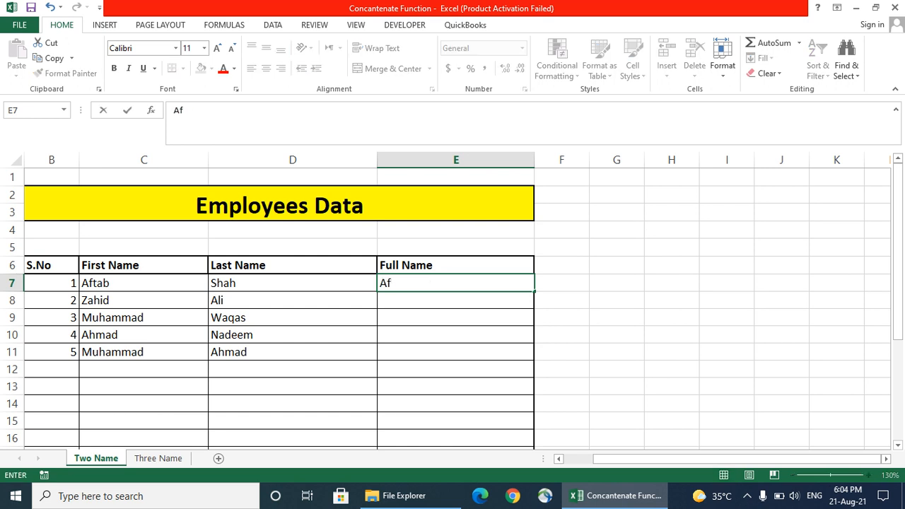
{"action": "type", "text": "tab Shah"}
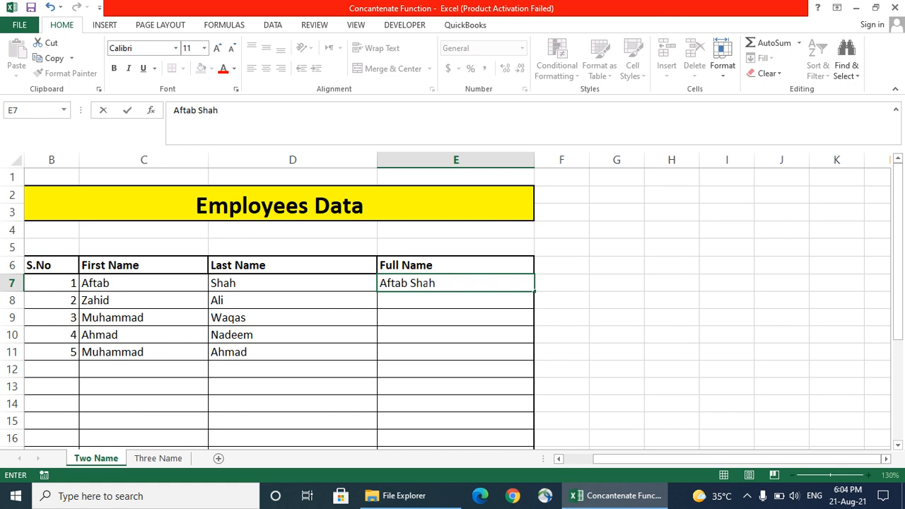
{"action": "key", "text": "Return"}
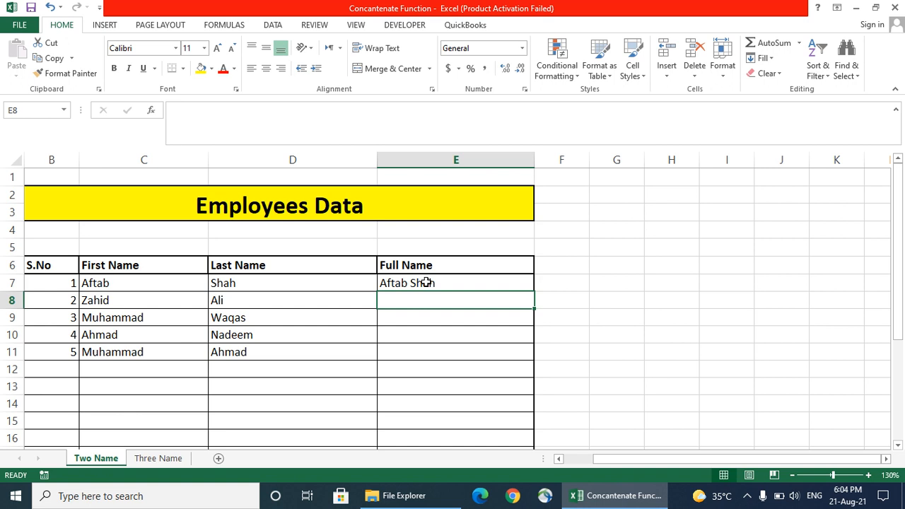
{"action": "left_click", "coordinate": [427, 282]}
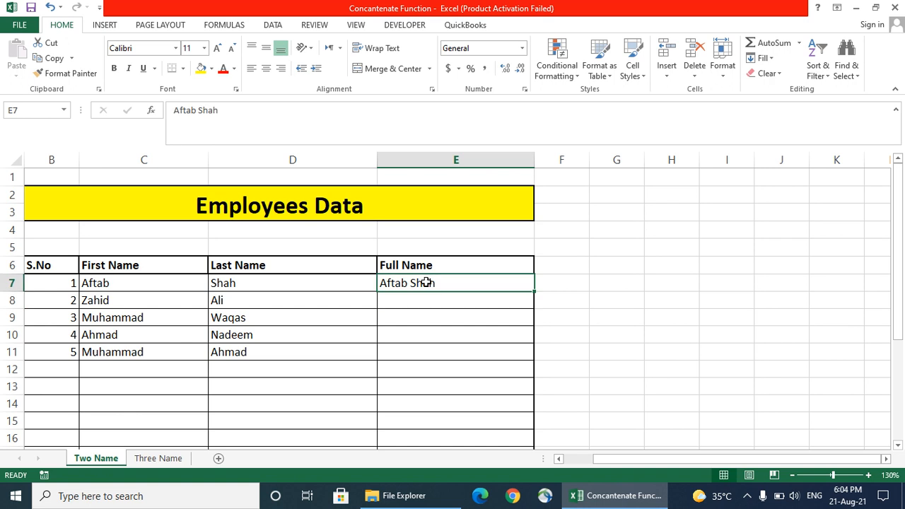
{"action": "key", "text": "Delete"}
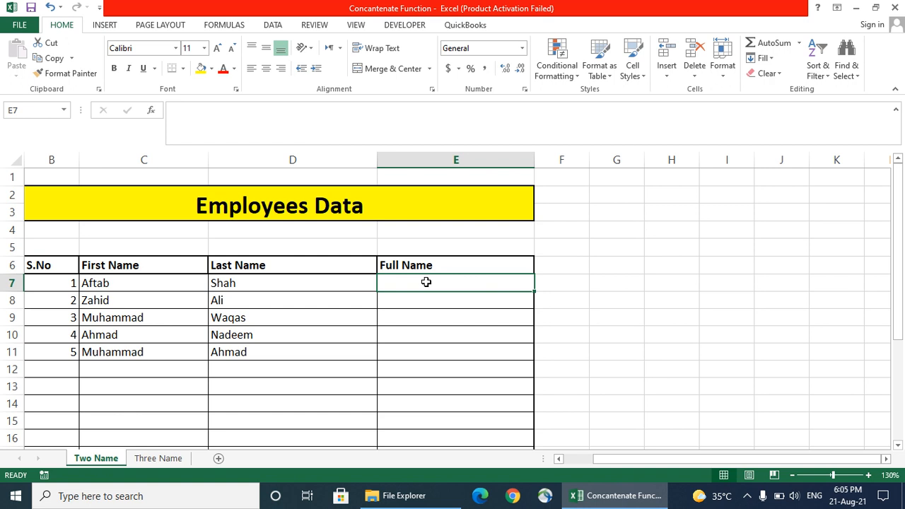
Begin a formula in E7 with '=con' to bring up the CONCATENATE suggestion
{"action": "type", "text": "=c"}
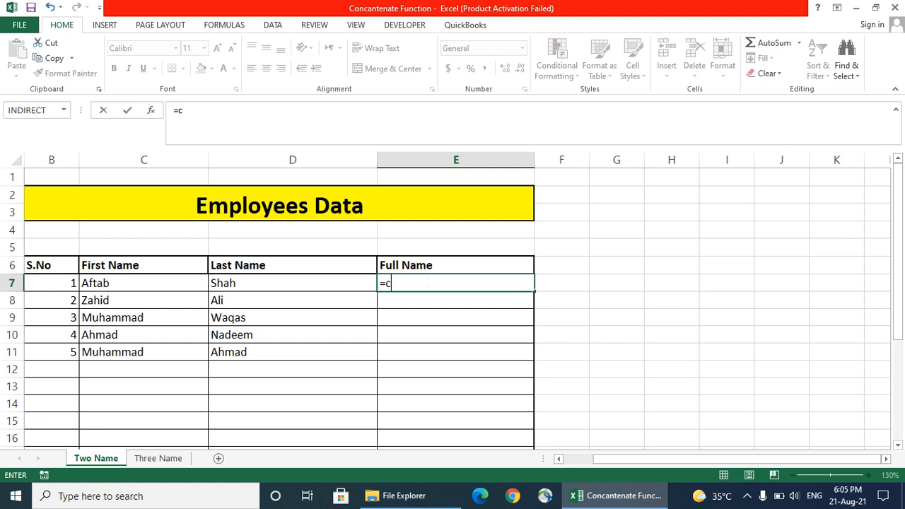
{"action": "type", "text": "on"}
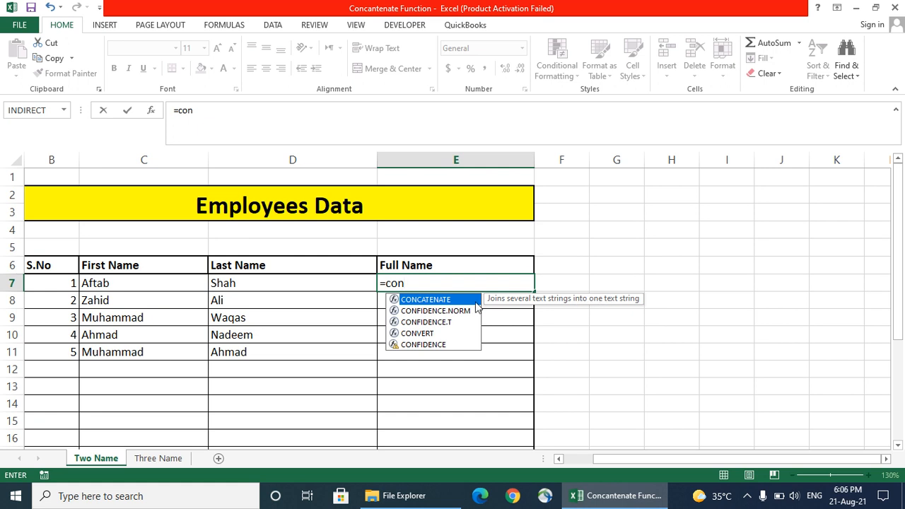
{"action": "left_click", "coordinate": [434, 300]}
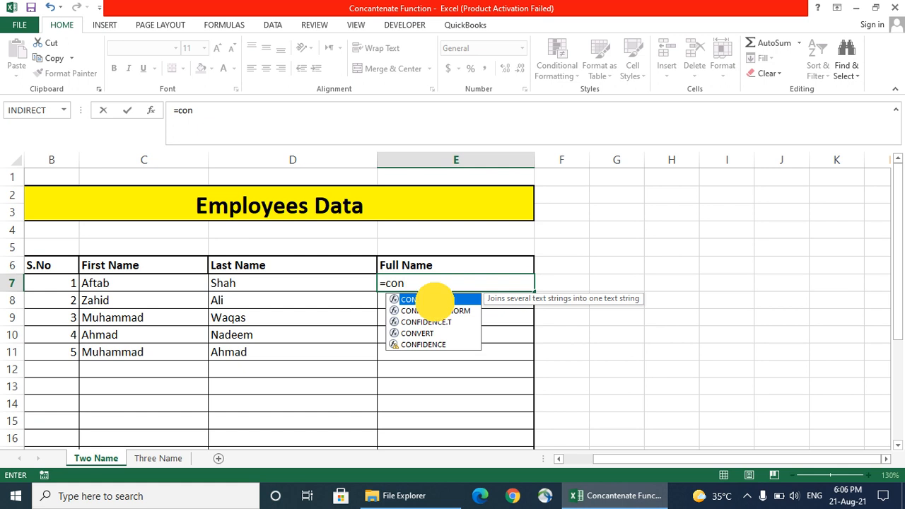
{"action": "double_click", "coordinate": [434, 300]}
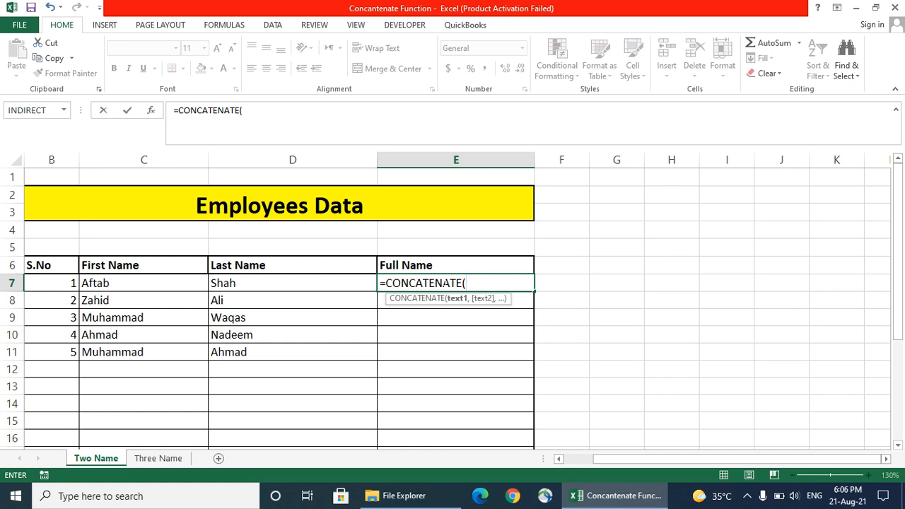
{"action": "left_click", "coordinate": [114, 290]}
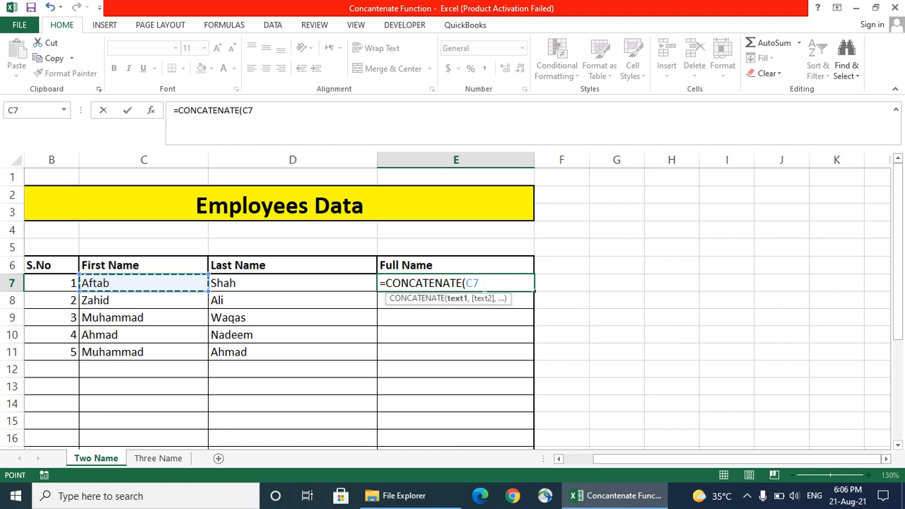
{"action": "type", "text": ","}
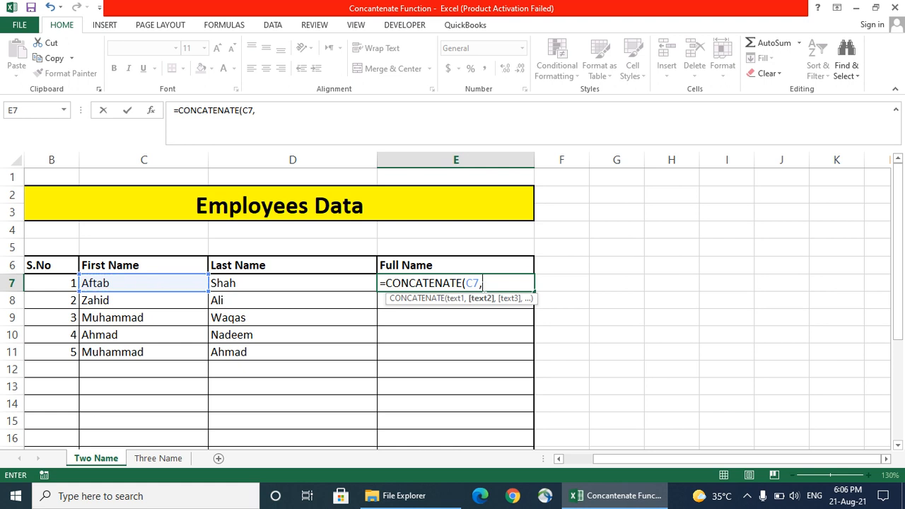
{"action": "left_click", "coordinate": [248, 284]}
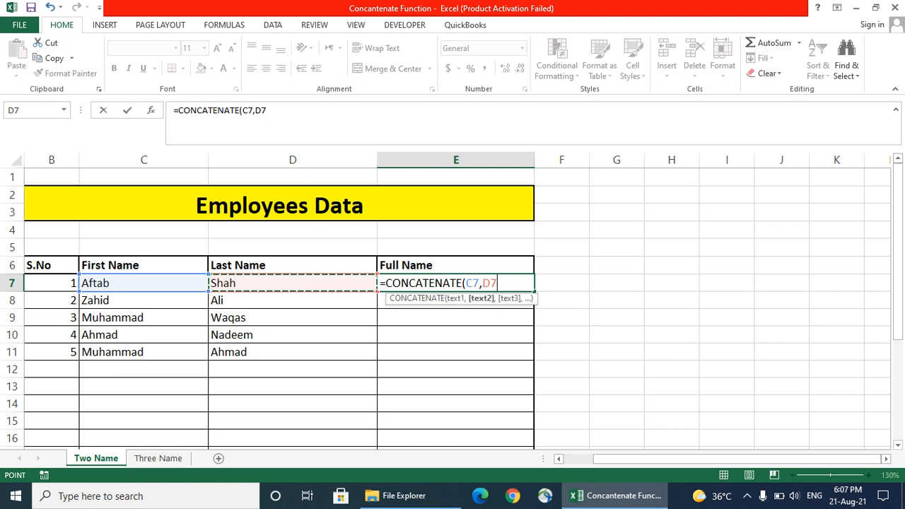
{"action": "type", "text": ")"}
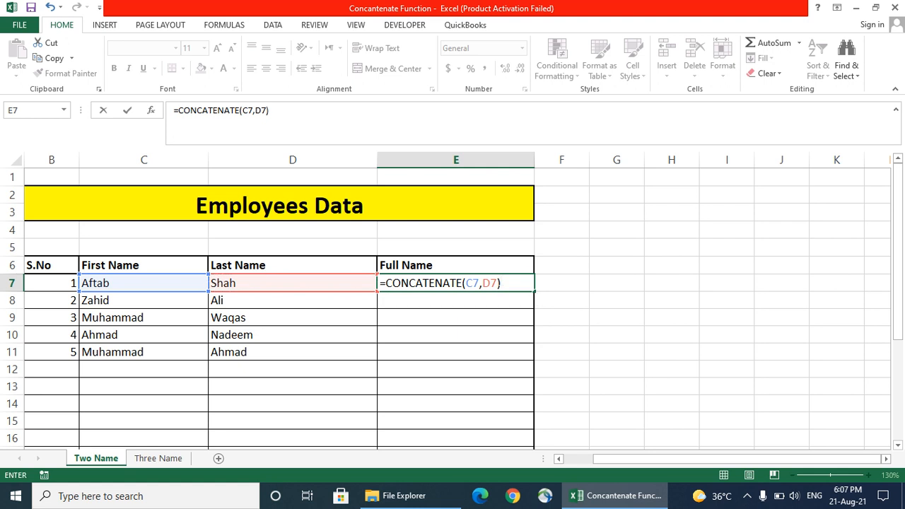
{"action": "key", "text": "Return"}
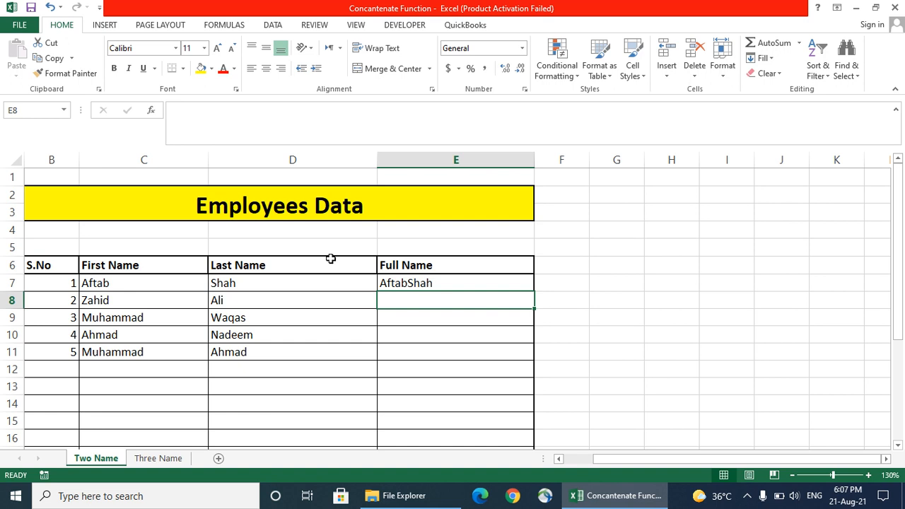
{"action": "left_click", "coordinate": [259, 283]}
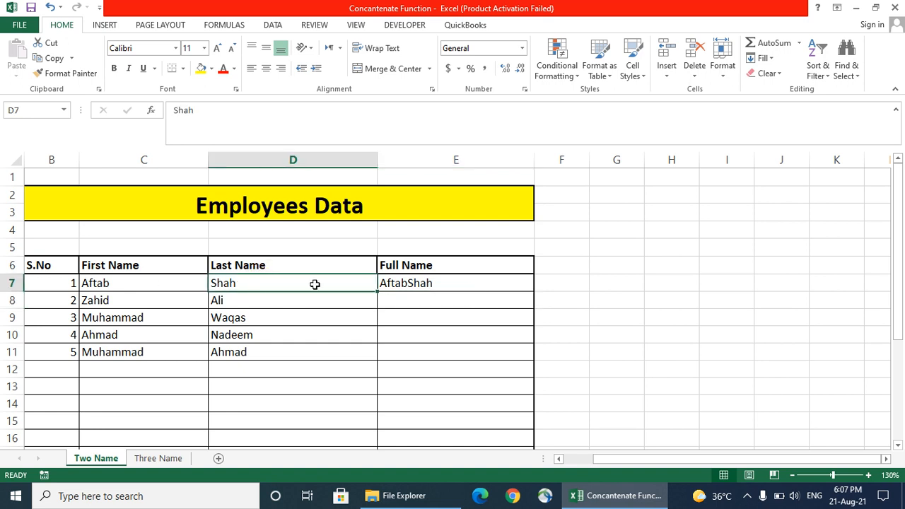
{"action": "left_click", "coordinate": [412, 283]}
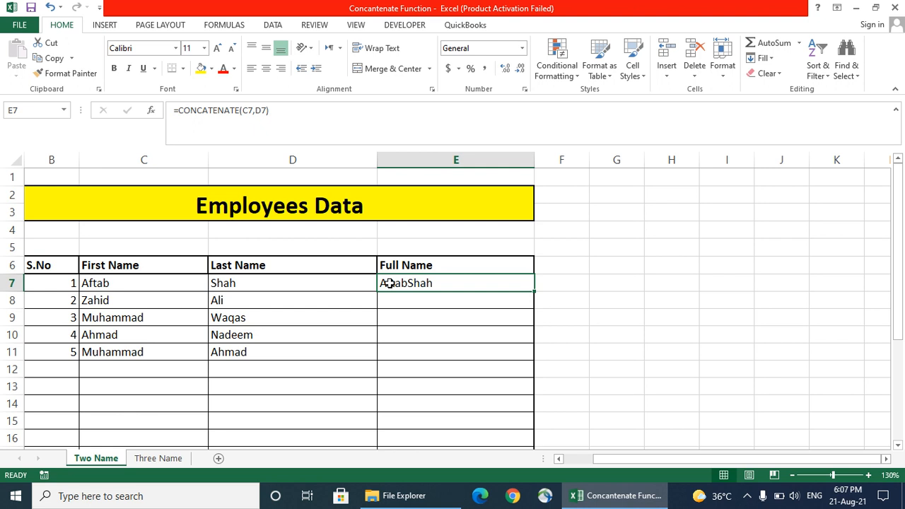
{"action": "type", "text": "="}
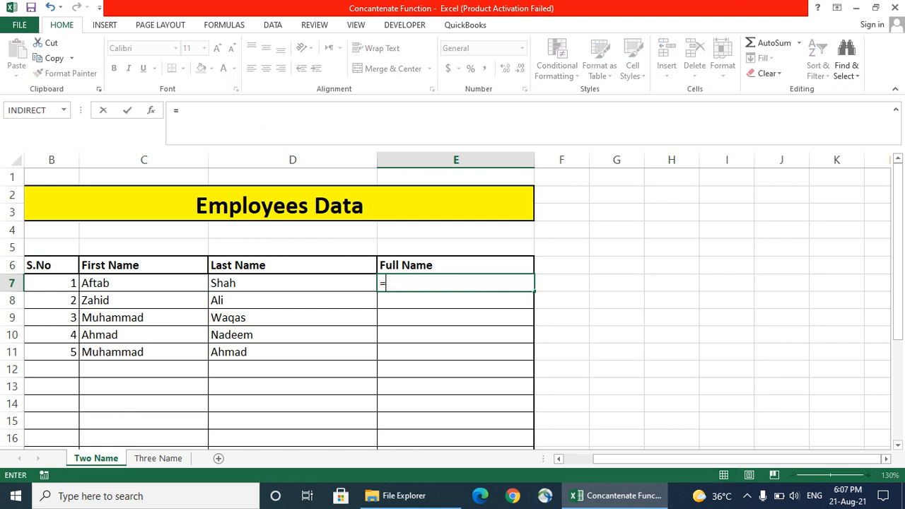
{"action": "type", "text": "con"}
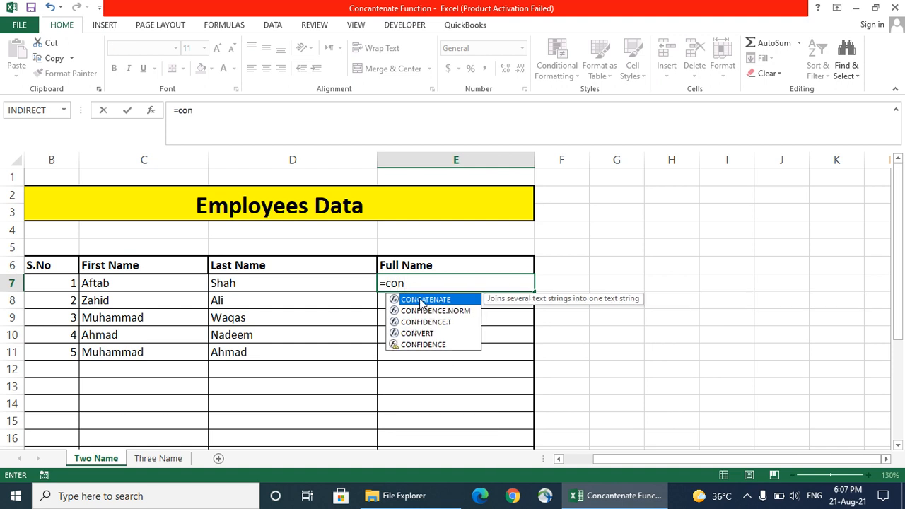
{"action": "double_click", "coordinate": [407, 300]}
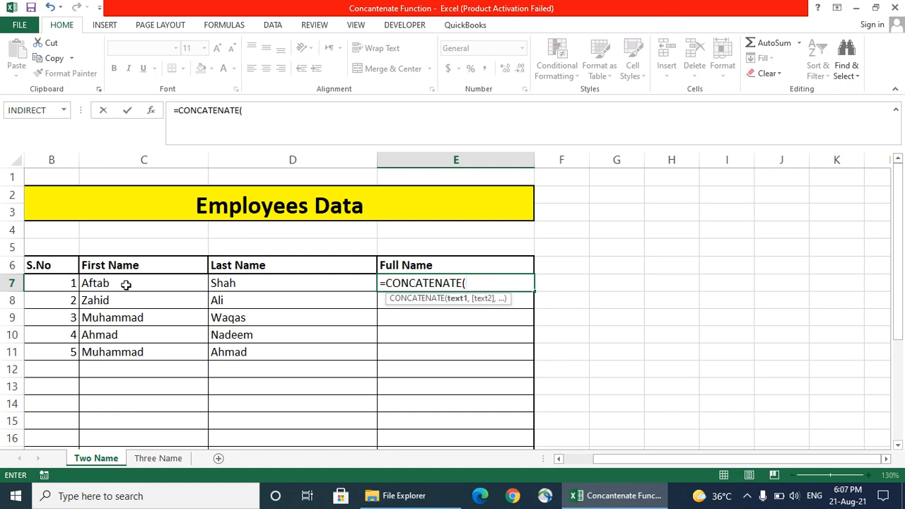
{"action": "left_click", "coordinate": [126, 285]}
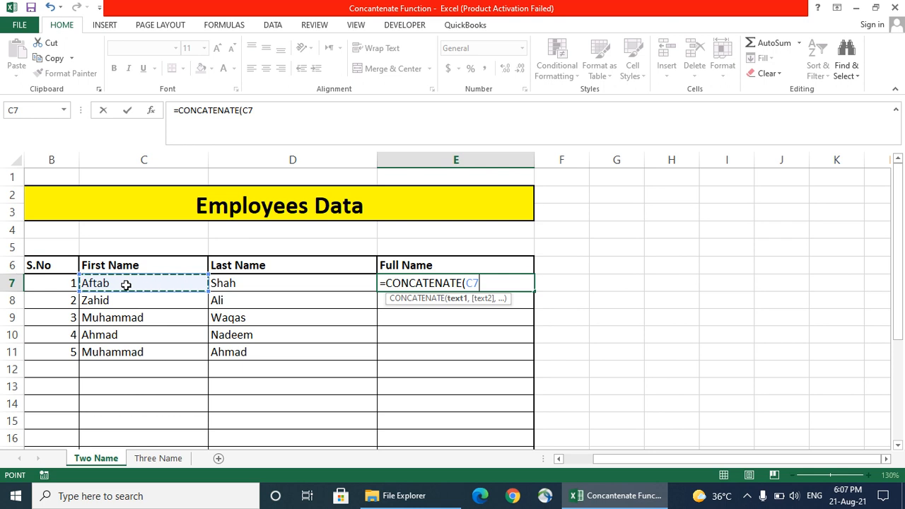
{"action": "type", "text": ","}
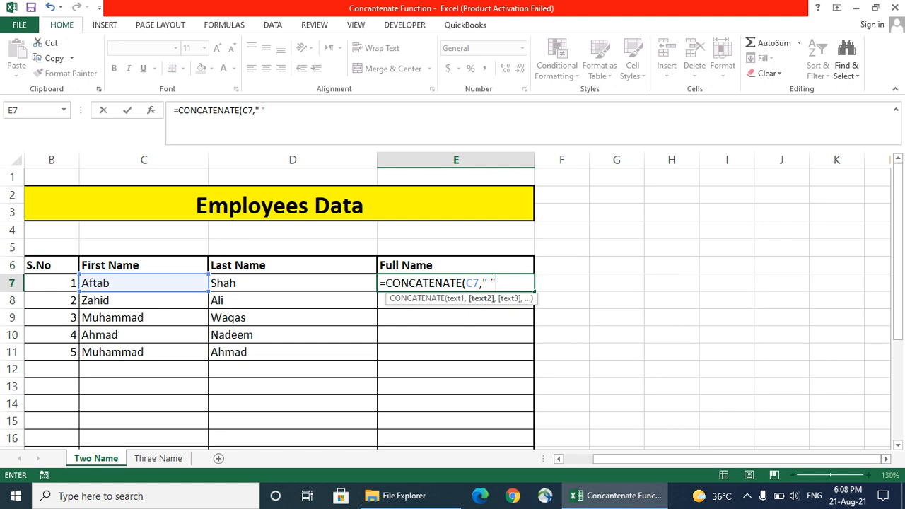
{"action": "type", "text": ","}
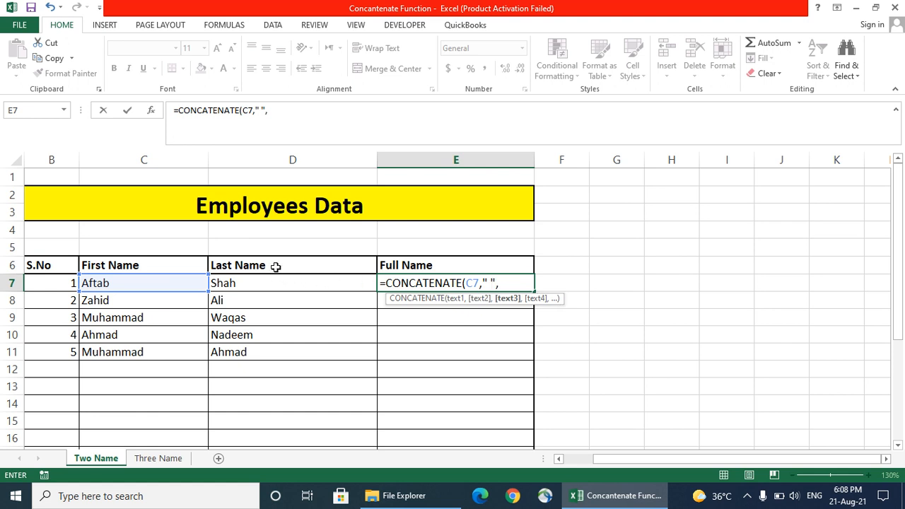
{"action": "left_click", "coordinate": [258, 283]}
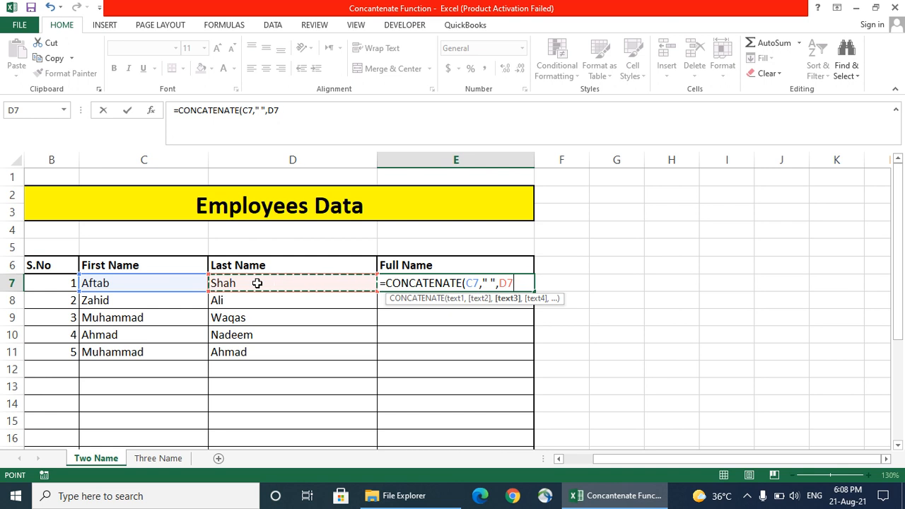
{"action": "type", "text": ")"}
{"action": "key", "text": "Return"}
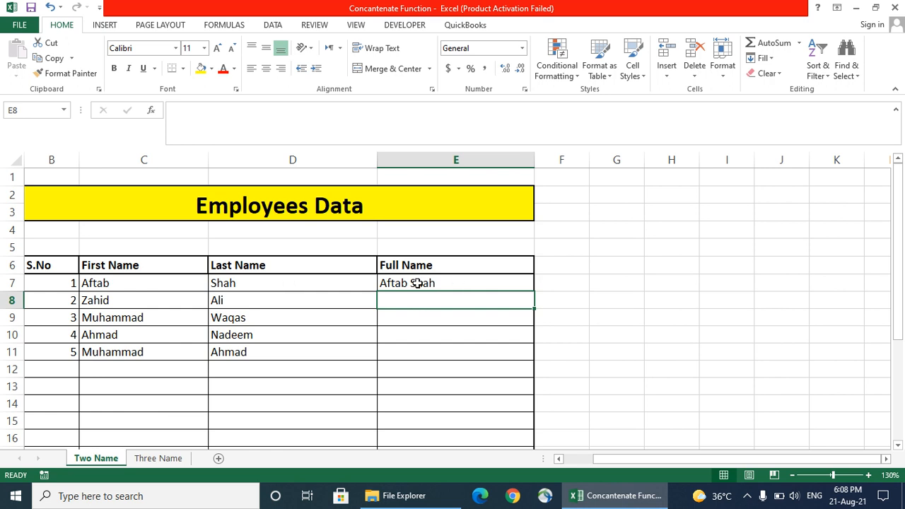
{"action": "left_click", "coordinate": [181, 283]}
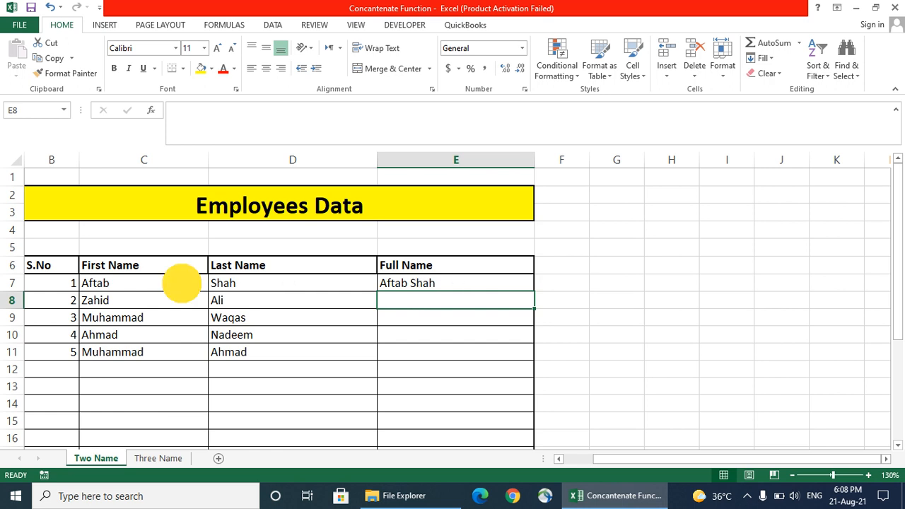
{"action": "left_click", "coordinate": [273, 286]}
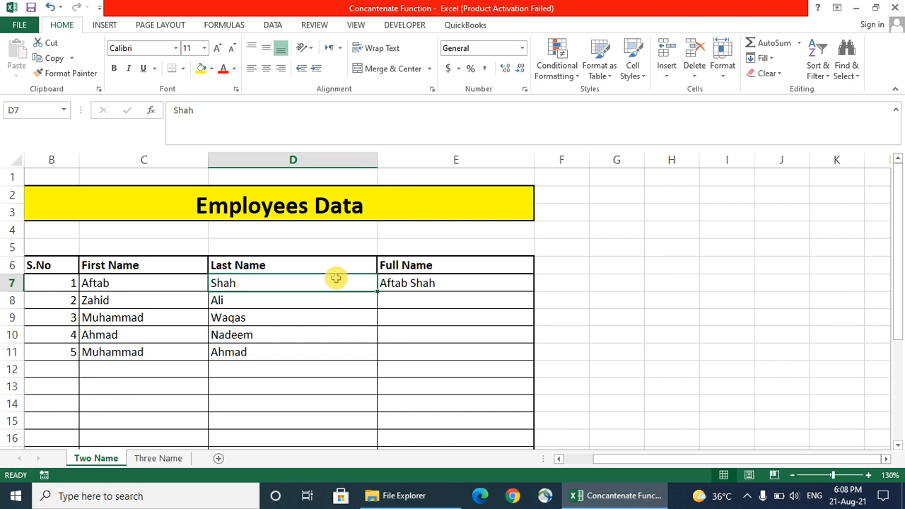
{"action": "left_click", "coordinate": [448, 283]}
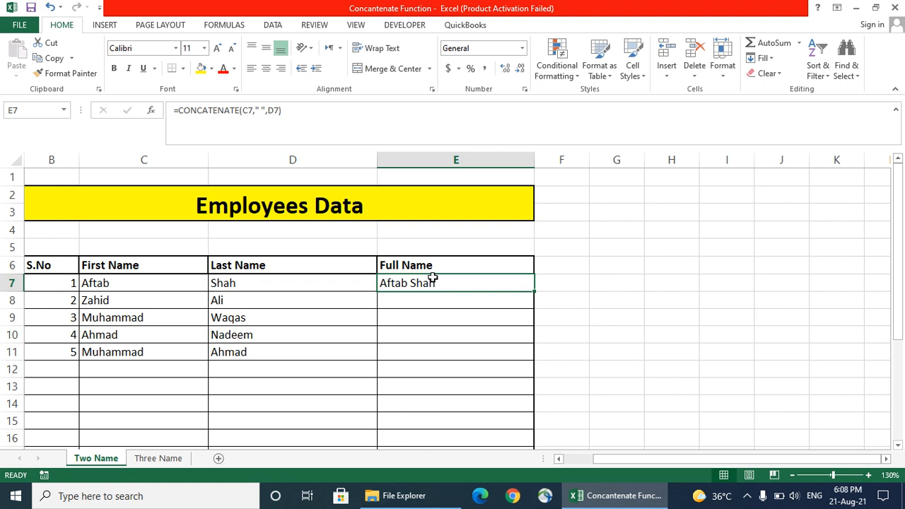
{"action": "left_click", "coordinate": [166, 299]}
{"action": "left_click", "coordinate": [273, 297]}
{"action": "left_click", "coordinate": [424, 298]}
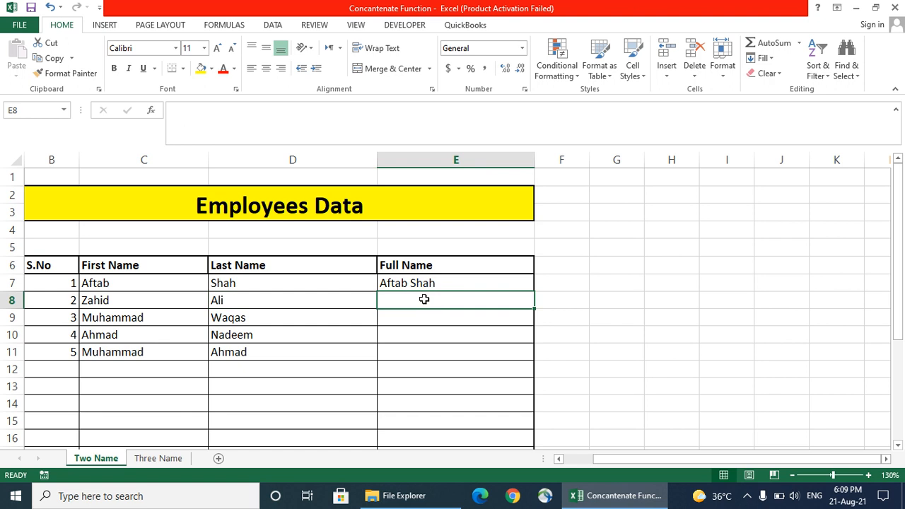
{"action": "left_click", "coordinate": [493, 281]}
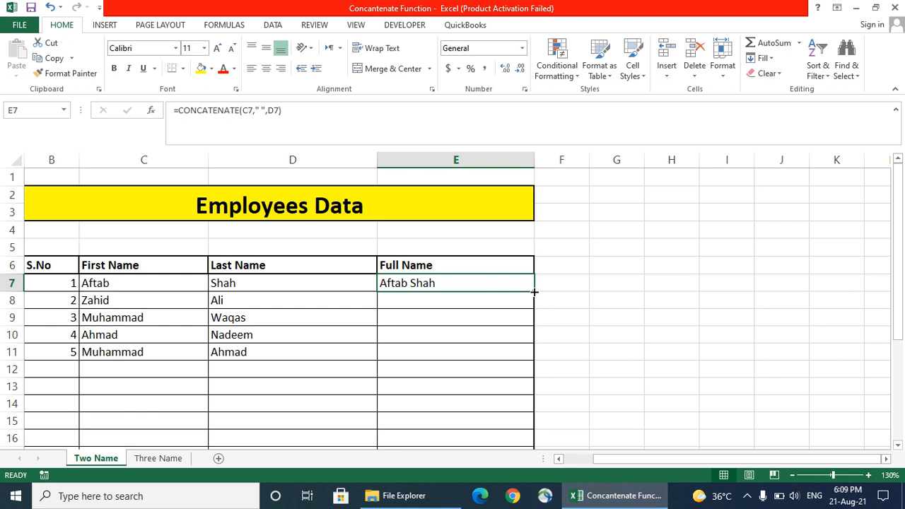
{"action": "left_click_drag", "start_coordinate": [535, 292], "coordinate": [522, 360]}
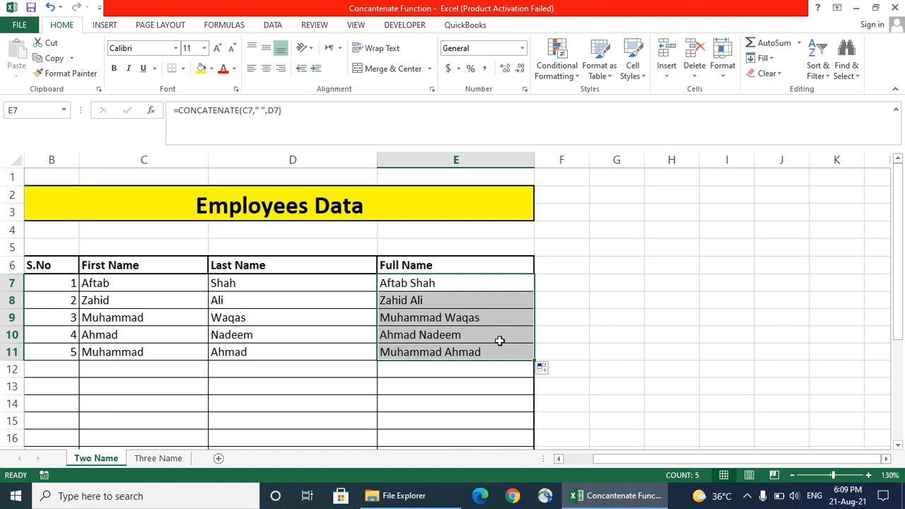
{"action": "left_click", "coordinate": [179, 301]}
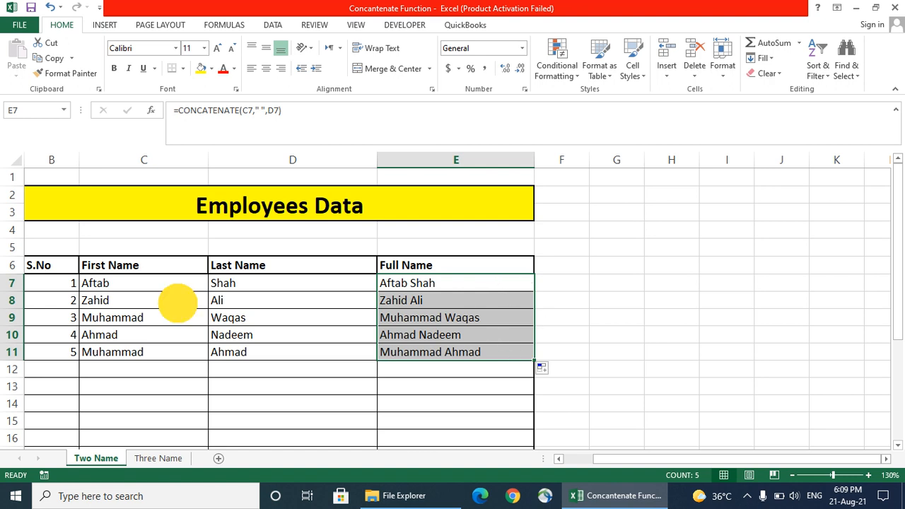
{"action": "left_click", "coordinate": [258, 301]}
{"action": "left_click", "coordinate": [165, 301]}
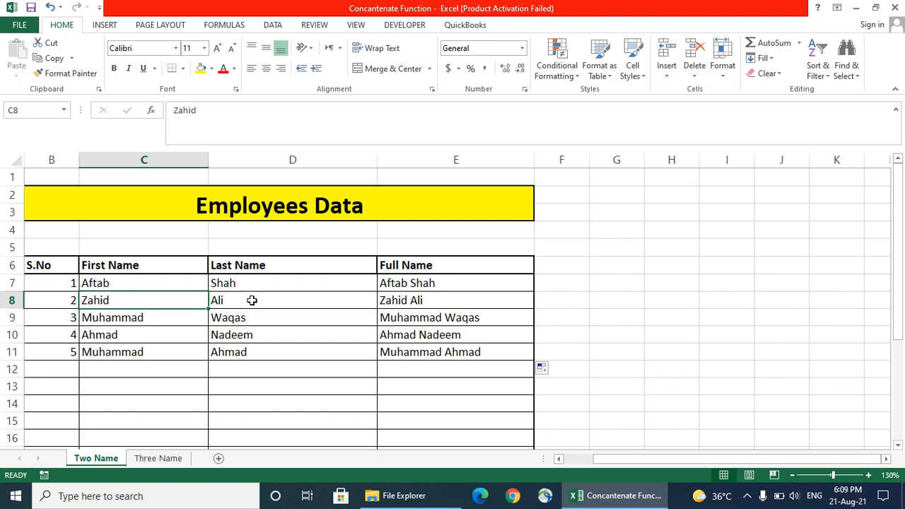
{"action": "left_click", "coordinate": [267, 301]}
{"action": "left_click", "coordinate": [408, 301]}
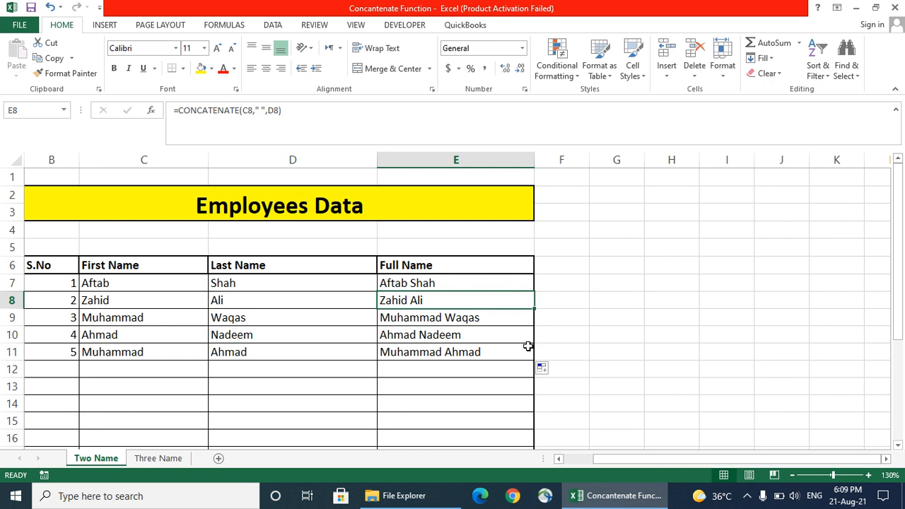
{"action": "left_click", "coordinate": [468, 285]}
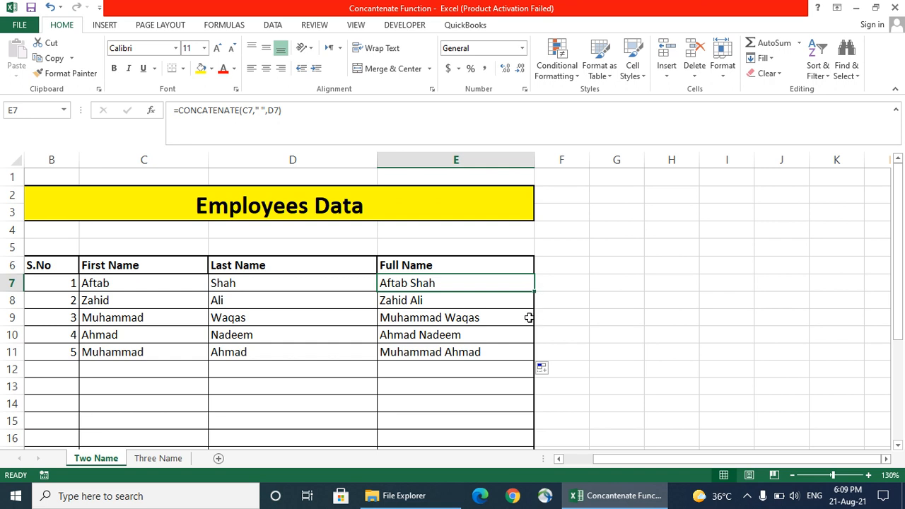
{"action": "left_click", "coordinate": [458, 302]}
{"action": "left_click", "coordinate": [442, 316]}
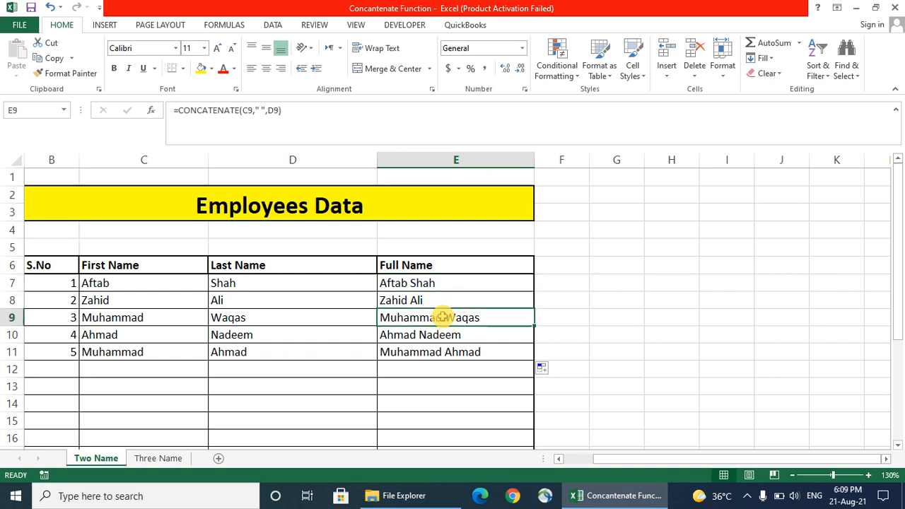
{"action": "left_click", "coordinate": [436, 335]}
{"action": "left_click", "coordinate": [434, 349]}
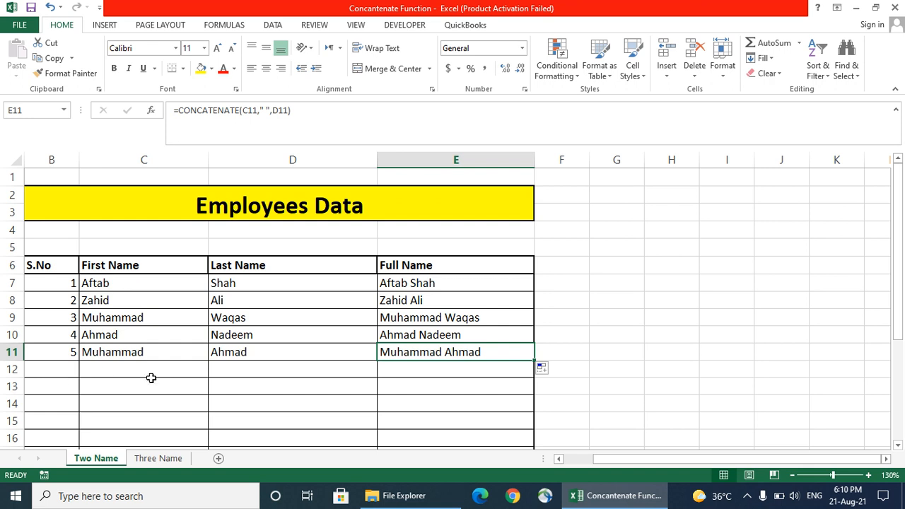
{"action": "left_click", "coordinate": [65, 372]}
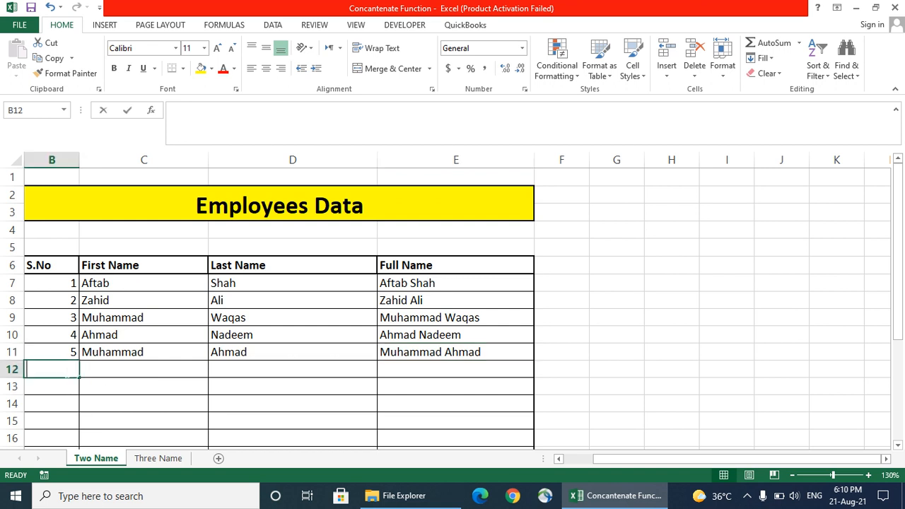
{"action": "type", "text": "6"}
{"action": "key", "text": "Tab"}
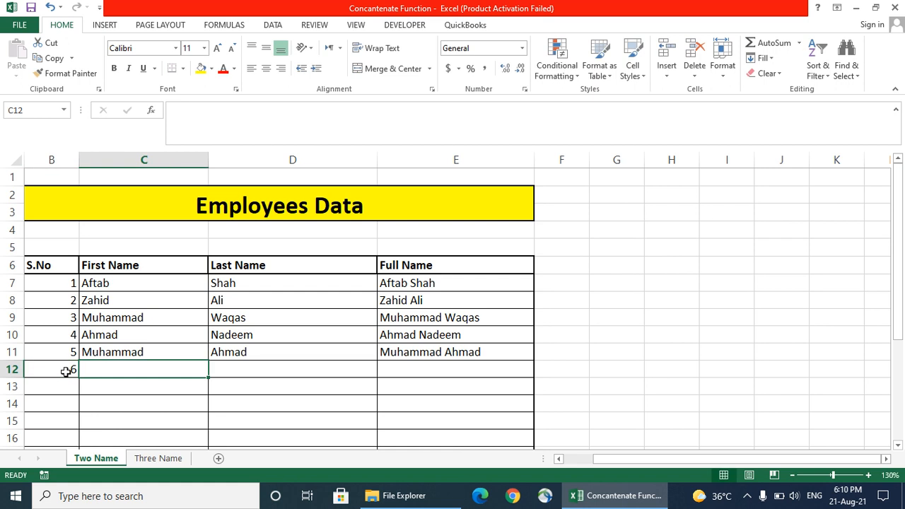
{"action": "type", "text": "Muh"}
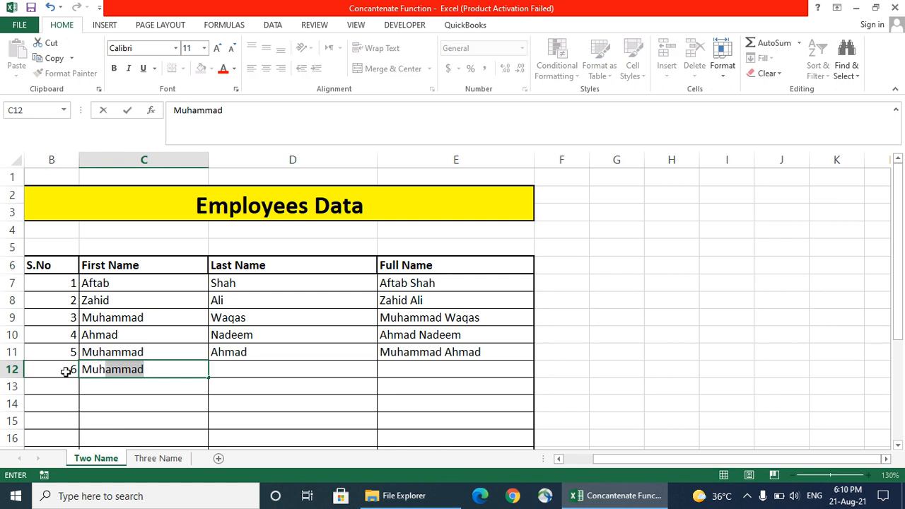
{"action": "key", "text": "Tab"}
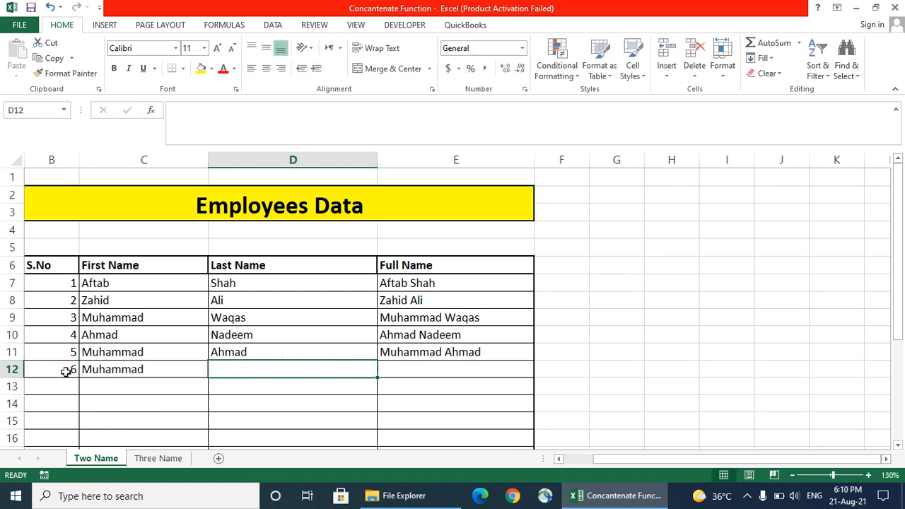
{"action": "type", "text": "M"}
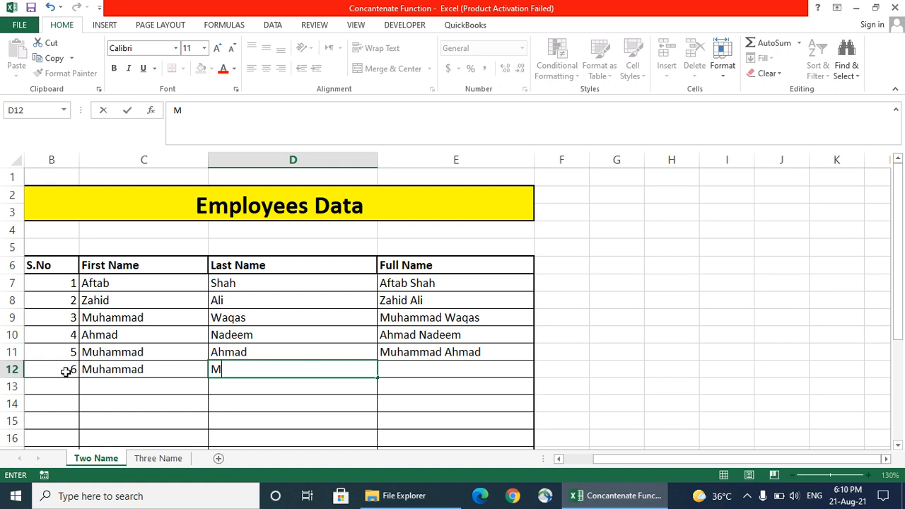
{"action": "type", "text": "ustafa"}
{"action": "key", "text": "Return"}
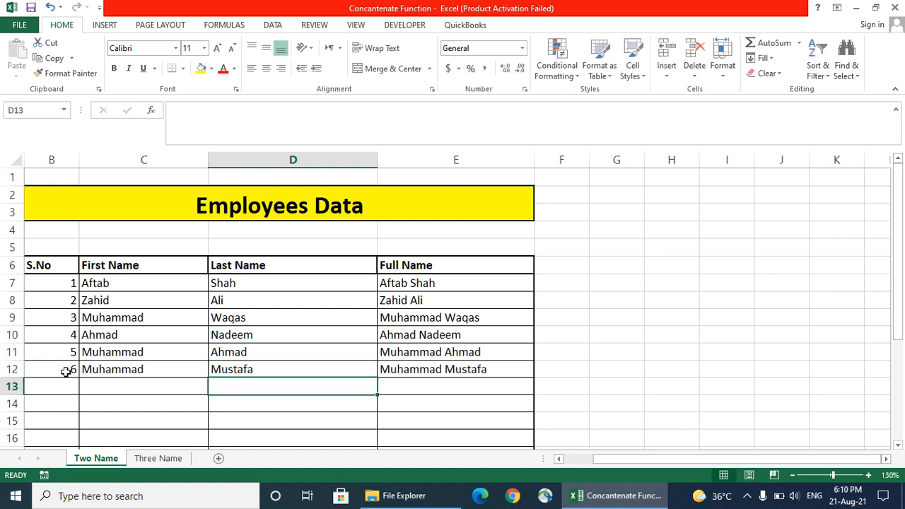
Review the Full Name formulas in E12 and E7, then go to the Three Name sheet
{"action": "left_click", "coordinate": [437, 368]}
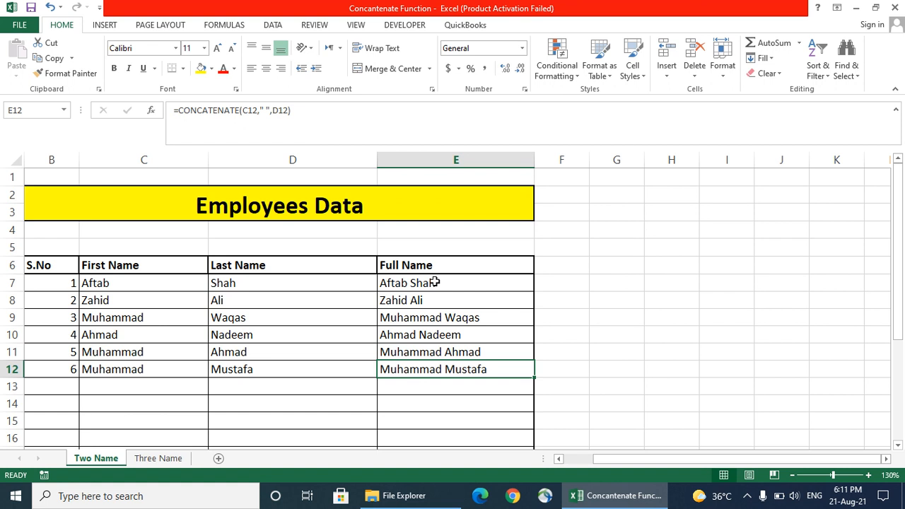
{"action": "left_click", "coordinate": [435, 282]}
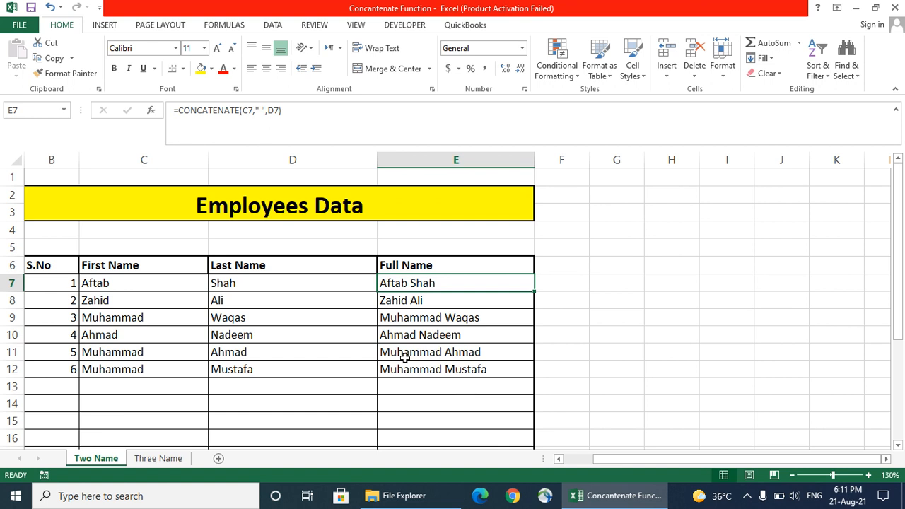
{"action": "left_click", "coordinate": [226, 266]}
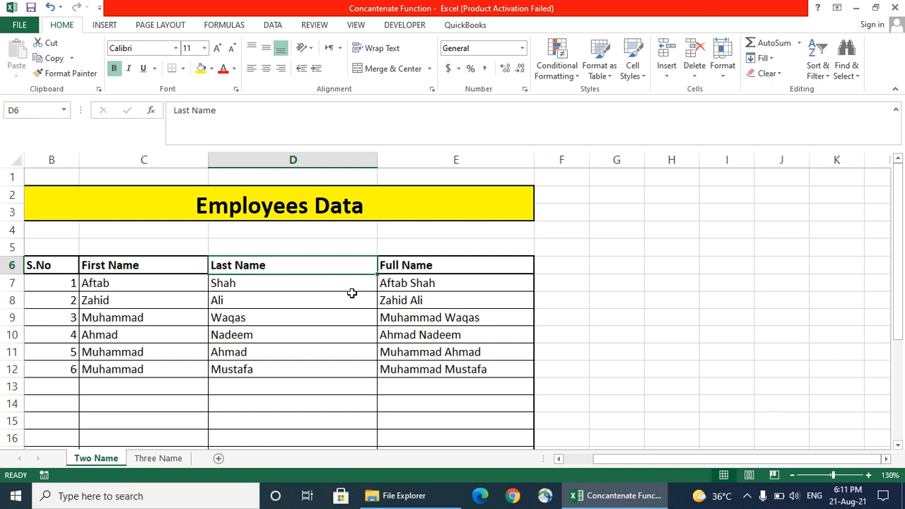
{"action": "left_click", "coordinate": [162, 462]}
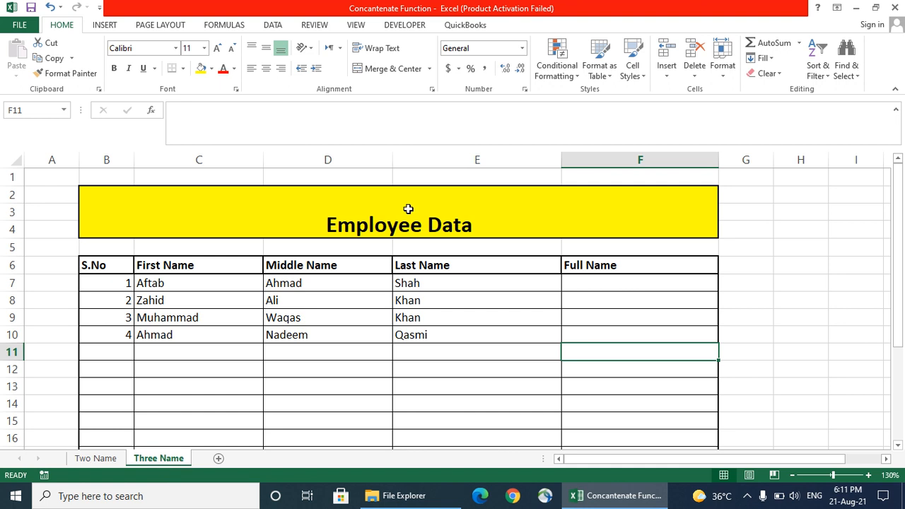
Add an 's' to the Three Name sheet's title so it reads 'Employees Data'
{"action": "double_click", "coordinate": [427, 224]}
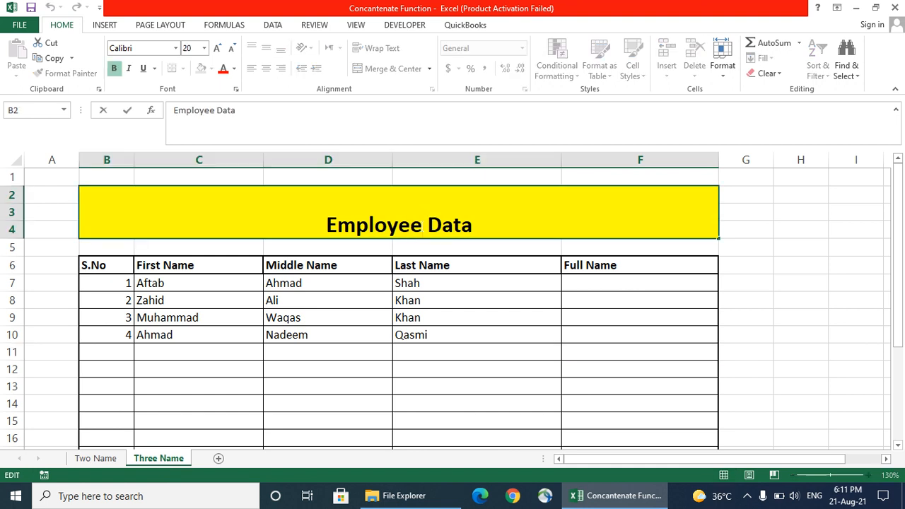
{"action": "type", "text": "s"}
{"action": "left_click", "coordinate": [368, 283]}
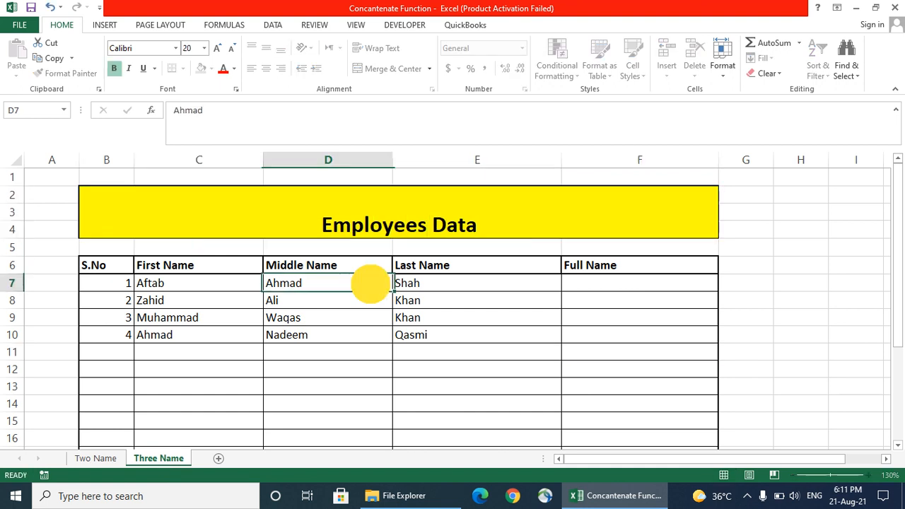
{"action": "left_click", "coordinate": [575, 282]}
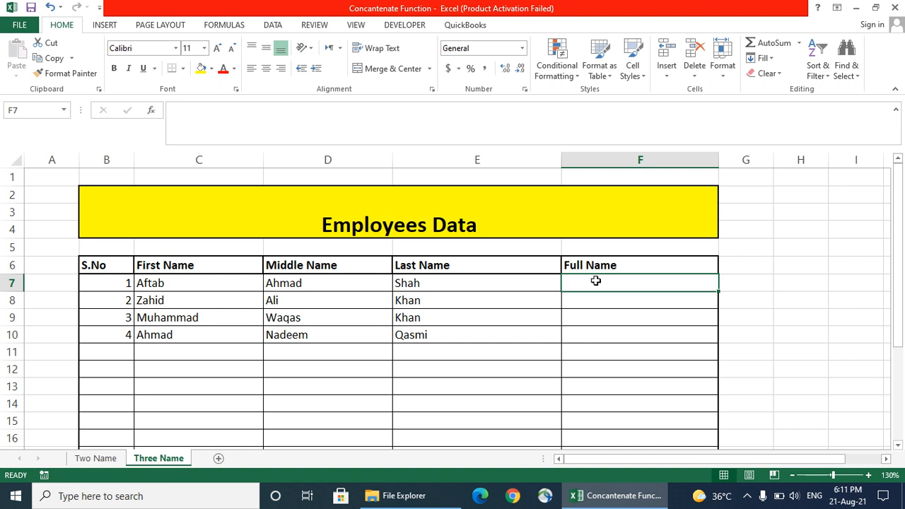
{"action": "type", "text": "="}
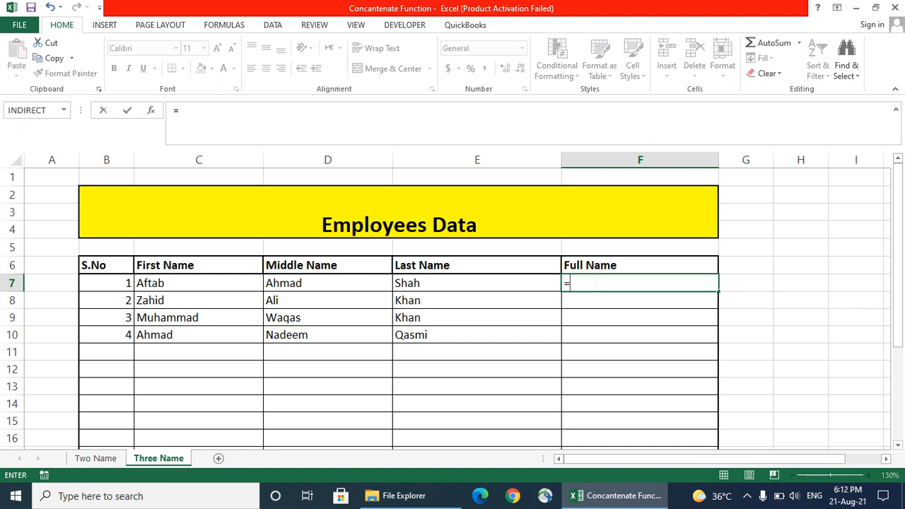
{"action": "type", "text": "con"}
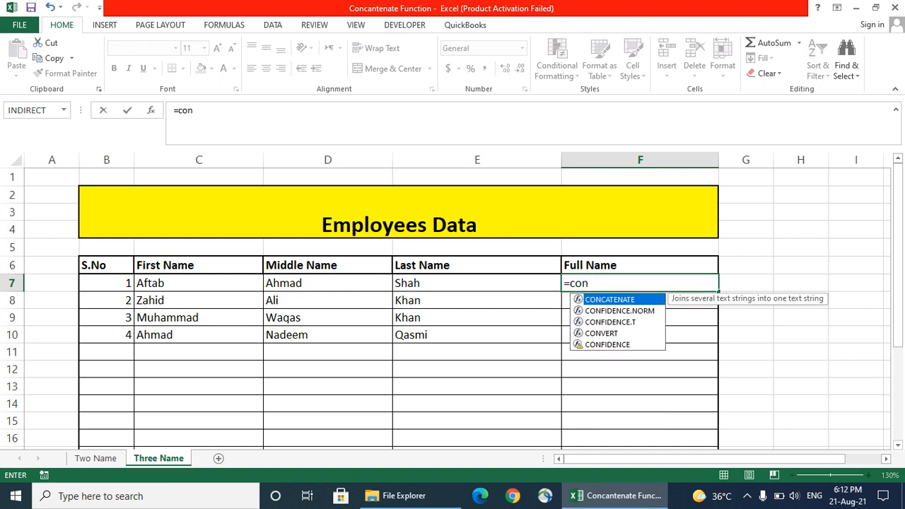
{"action": "double_click", "coordinate": [601, 300]}
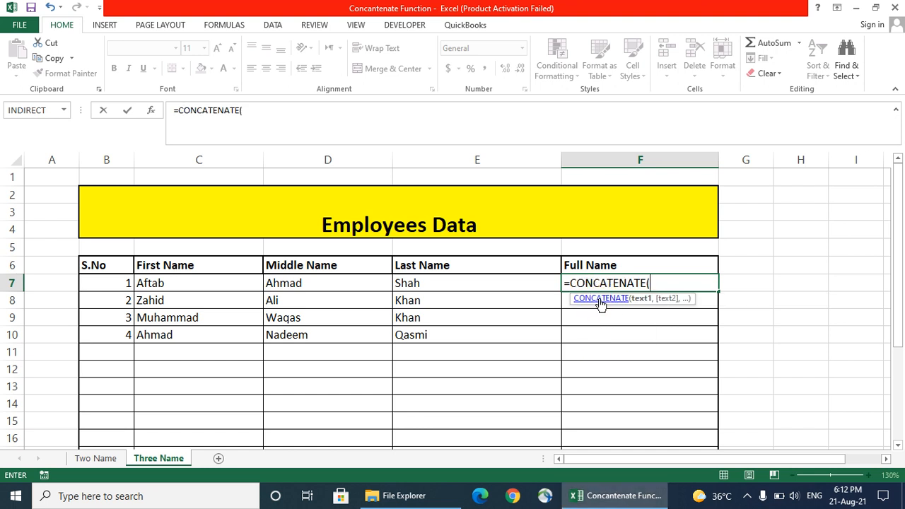
{"action": "left_click", "coordinate": [182, 284]}
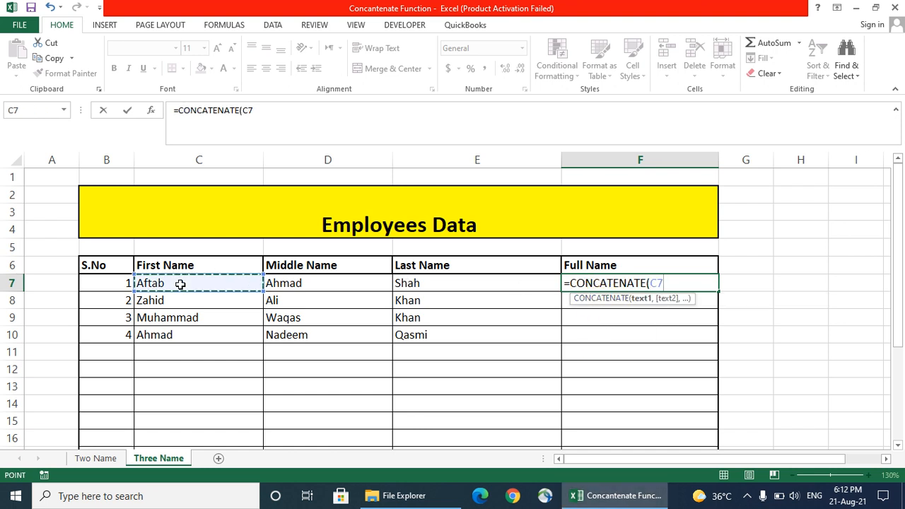
{"action": "type", "text": ","}
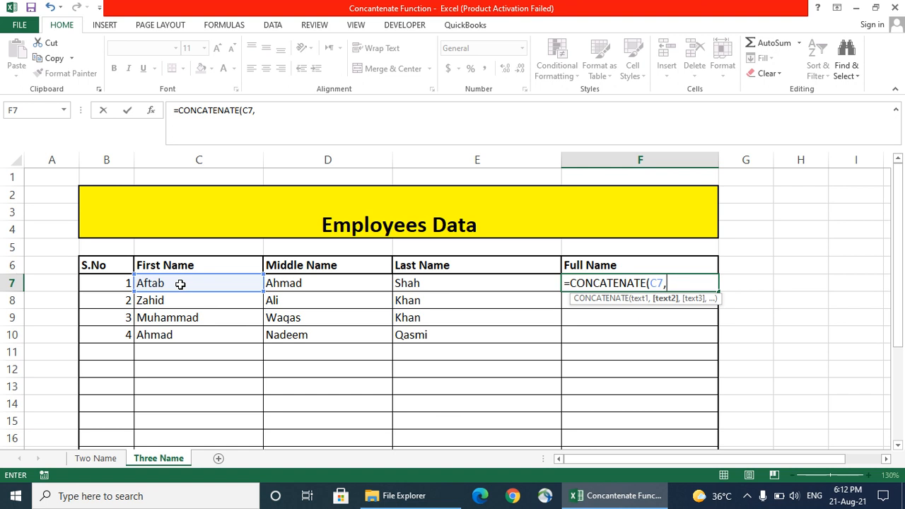
{"action": "type", "text": "\" \","}
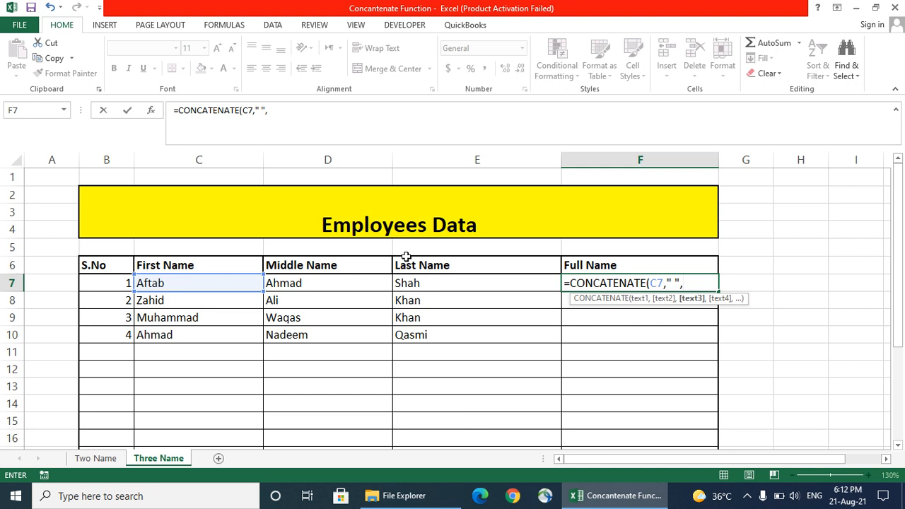
{"action": "left_click", "coordinate": [332, 281]}
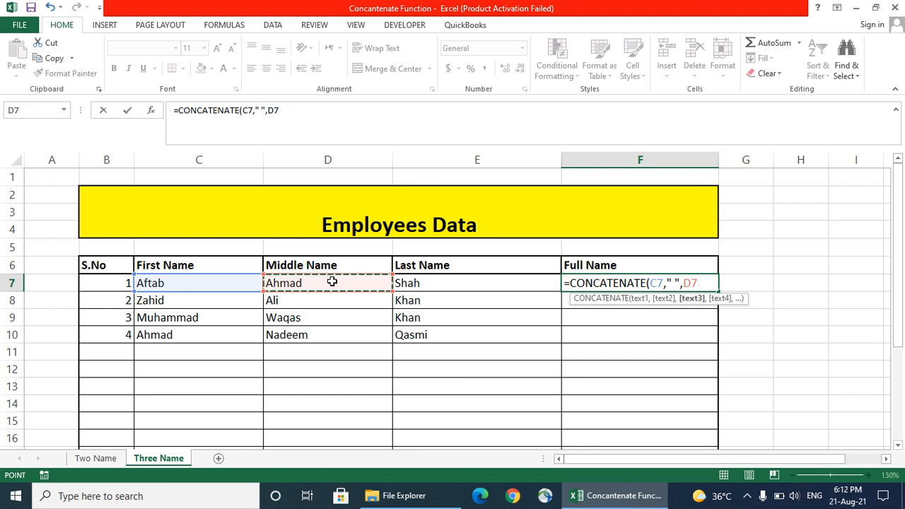
{"action": "type", "text": ","}
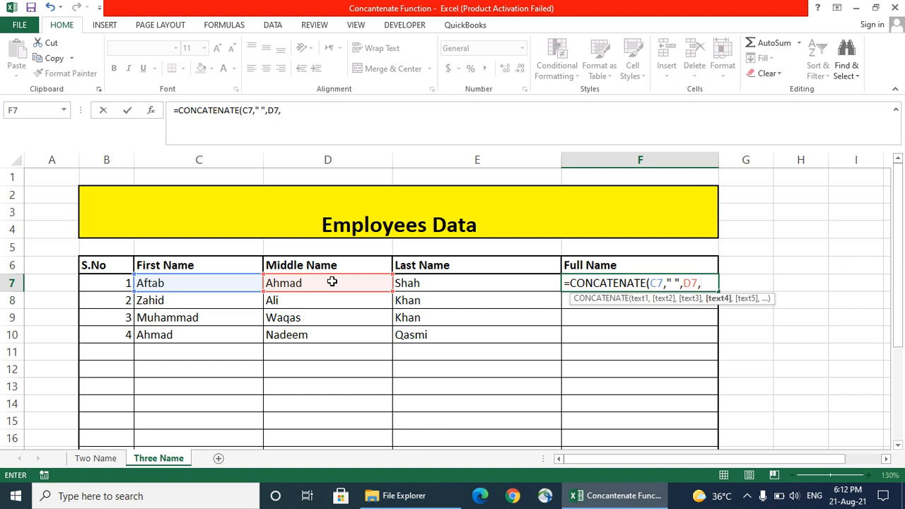
{"action": "type", "text": "\" \","}
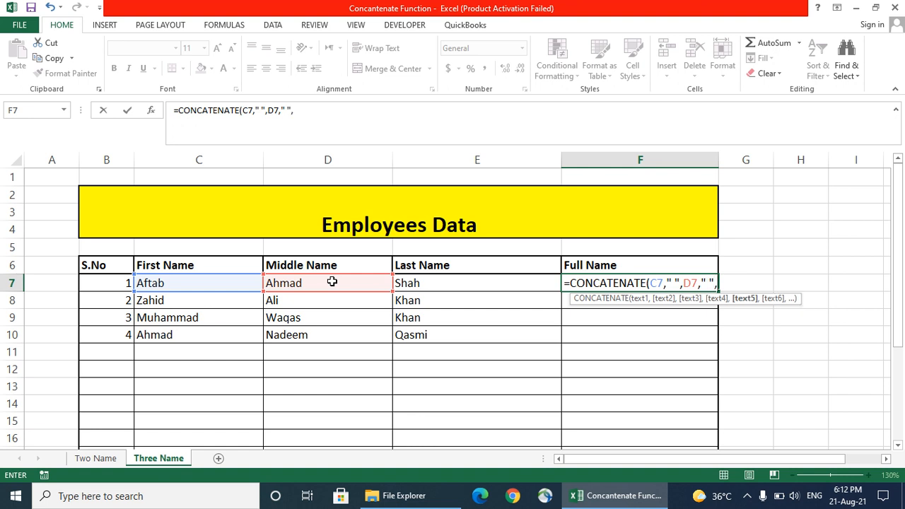
{"action": "left_click", "coordinate": [423, 283]}
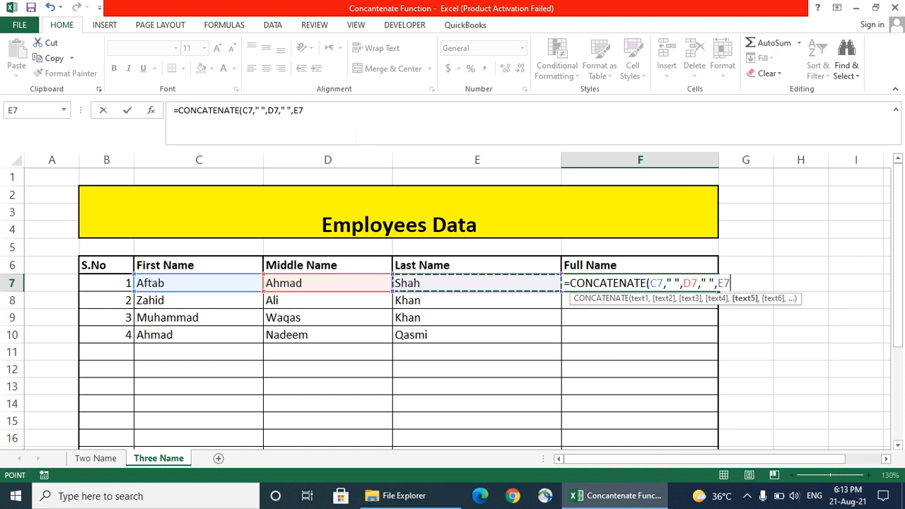
{"action": "key", "text": "Return"}
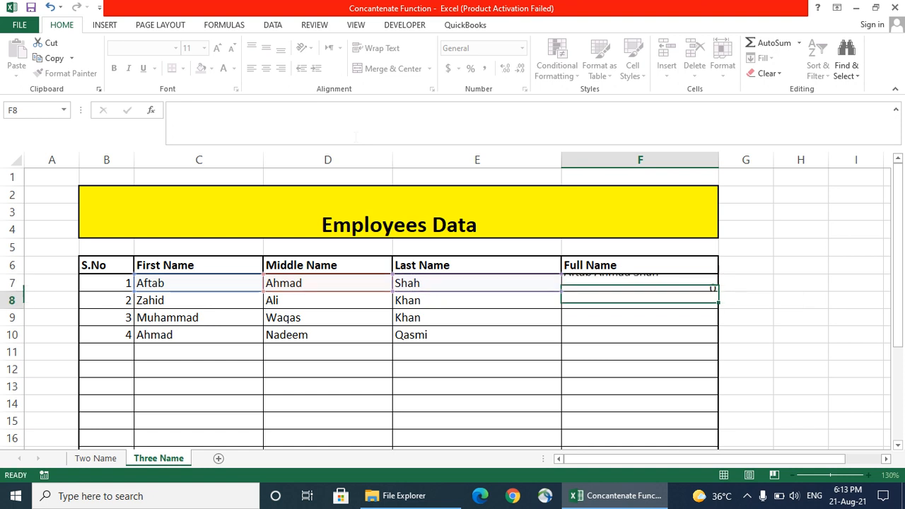
{"action": "left_click", "coordinate": [626, 281]}
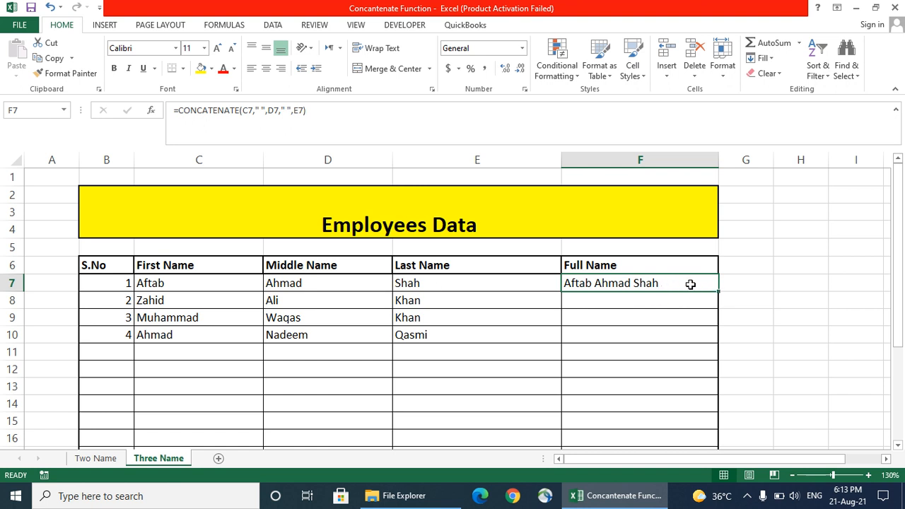
Copy the F7 full name formula down column F to row 15
{"action": "left_click", "coordinate": [571, 300]}
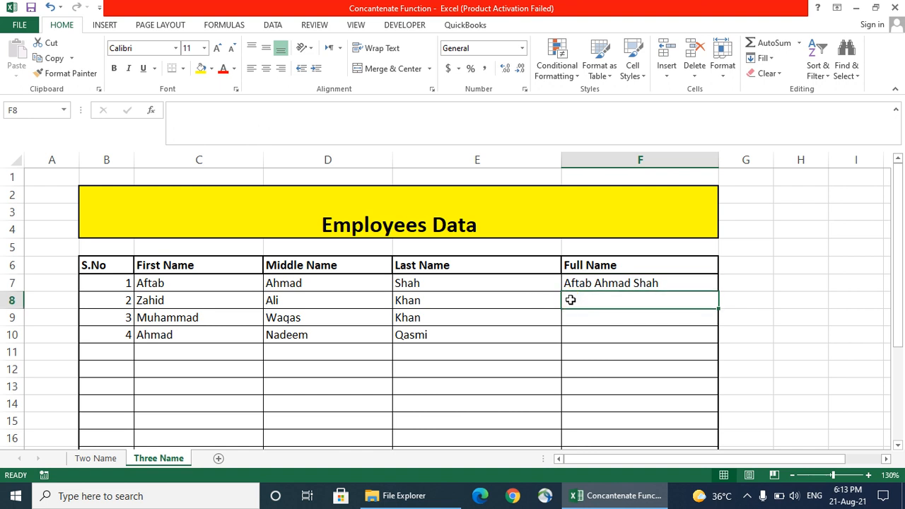
{"action": "left_click", "coordinate": [580, 314]}
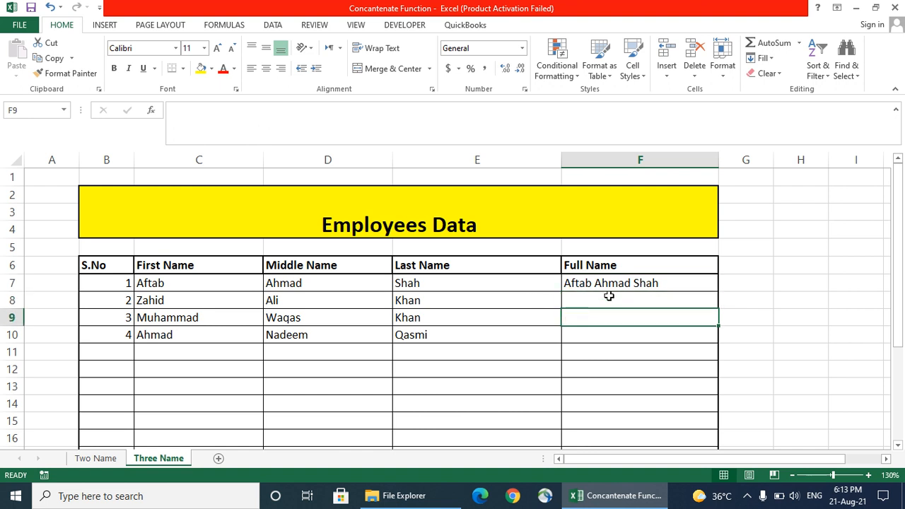
{"action": "left_click", "coordinate": [634, 283]}
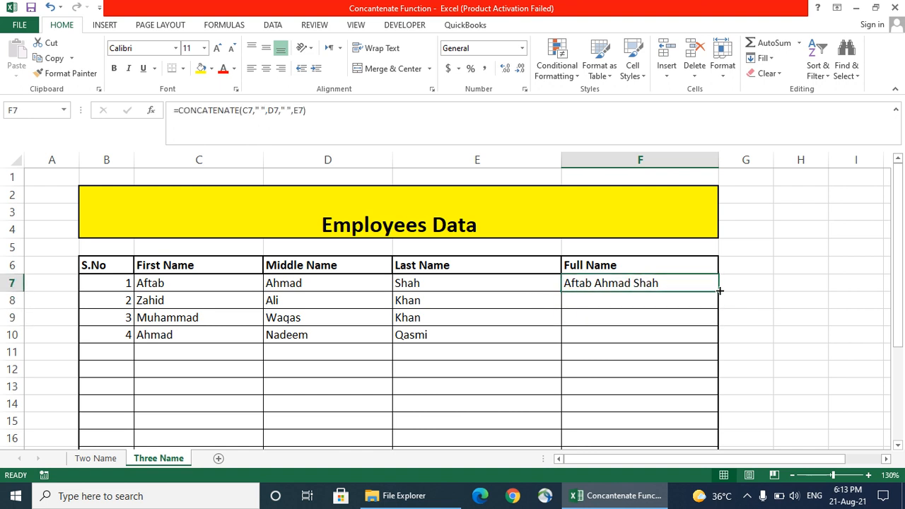
{"action": "left_click_drag", "start_coordinate": [719, 290], "coordinate": [717, 344]}
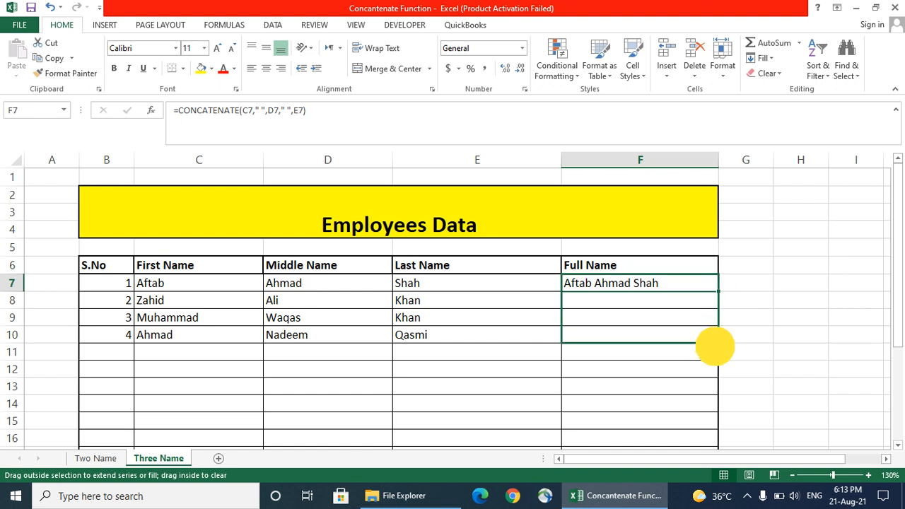
{"action": "left_click_drag", "start_coordinate": [715, 345], "coordinate": [706, 422]}
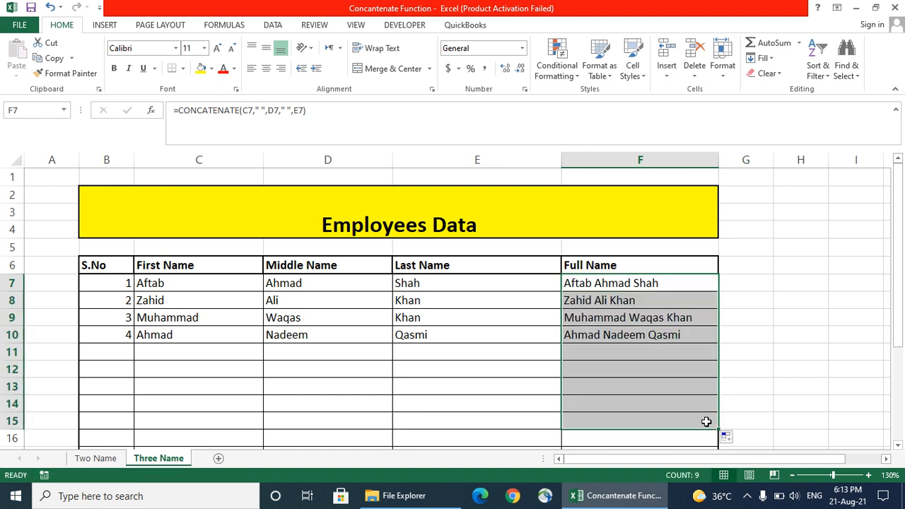
{"action": "left_click", "coordinate": [208, 304]}
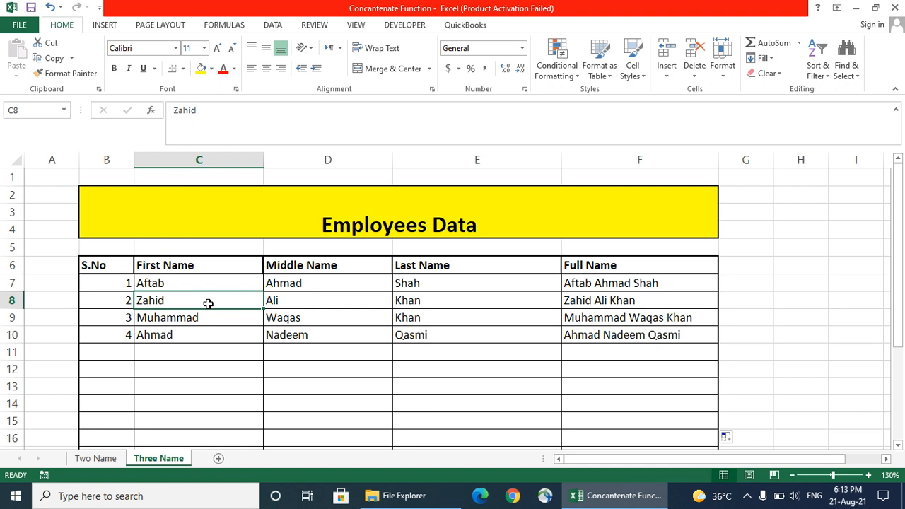
{"action": "key", "text": "Right"}
{"action": "key", "text": "Right"}
{"action": "key", "text": "Right"}
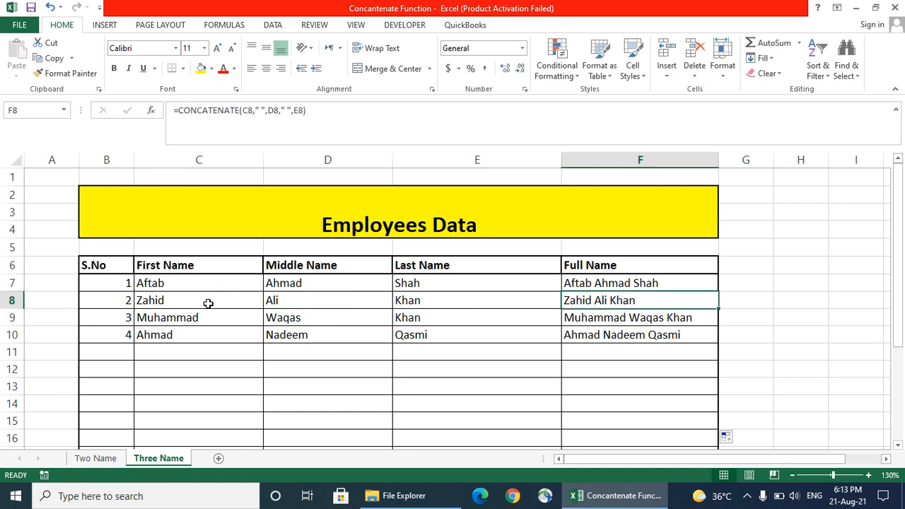
{"action": "left_click", "coordinate": [208, 304]}
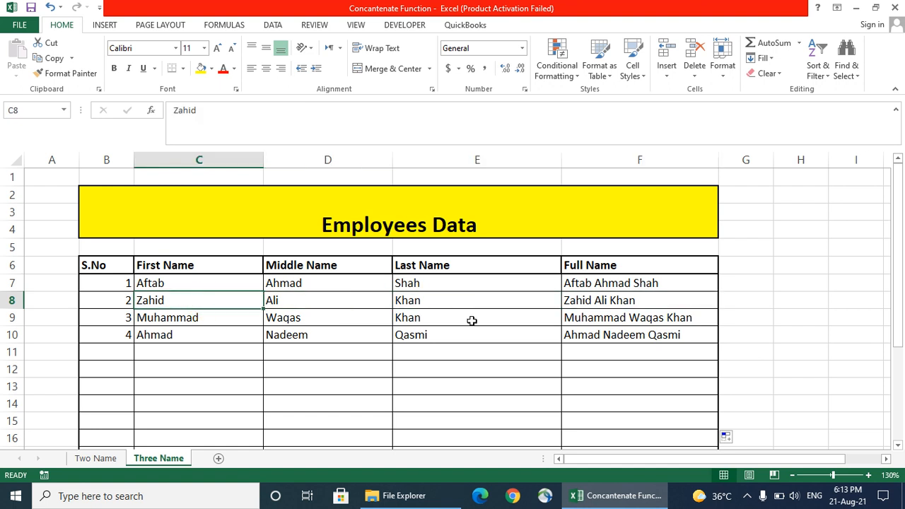
{"action": "left_click", "coordinate": [570, 317]}
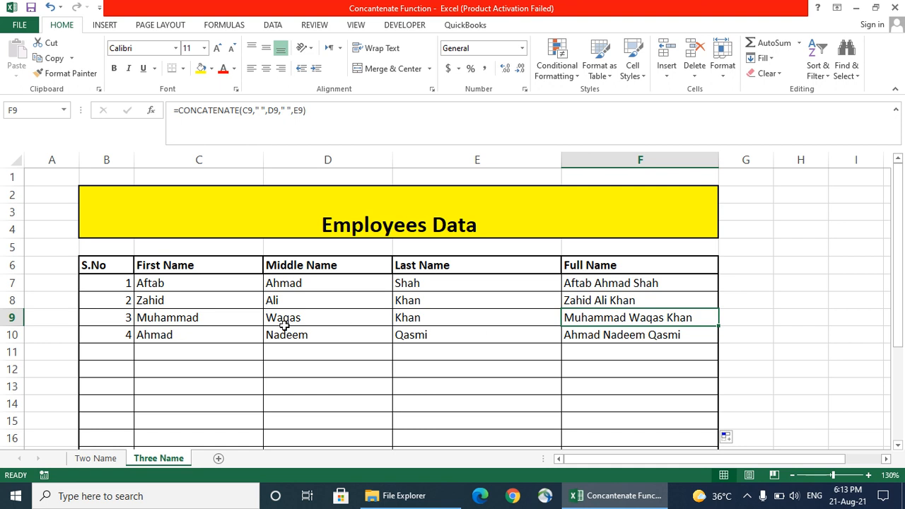
{"action": "left_click", "coordinate": [125, 353]}
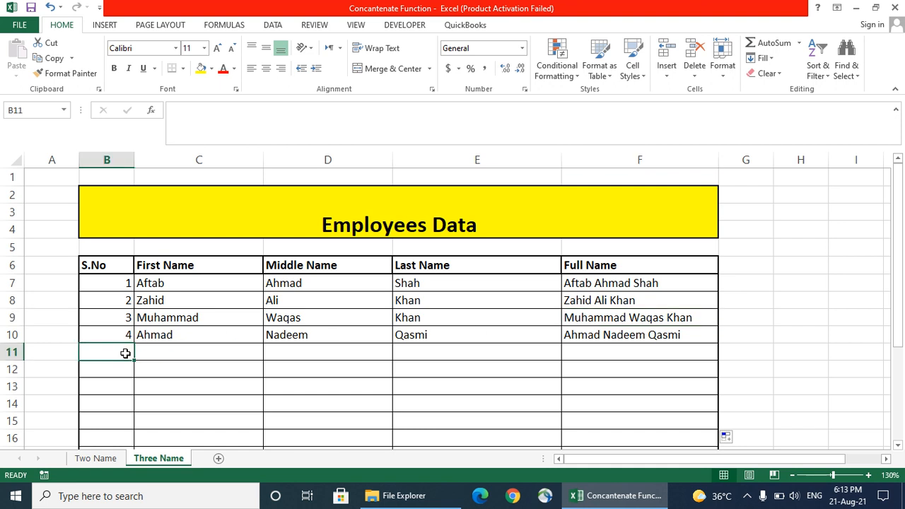
Enter serial 5 and an employee's first, middle and last names in B11:E11, then check F11's joined full name
{"action": "type", "text": "5"}
{"action": "key", "text": "Tab"}
{"action": "type", "text": "Syed"}
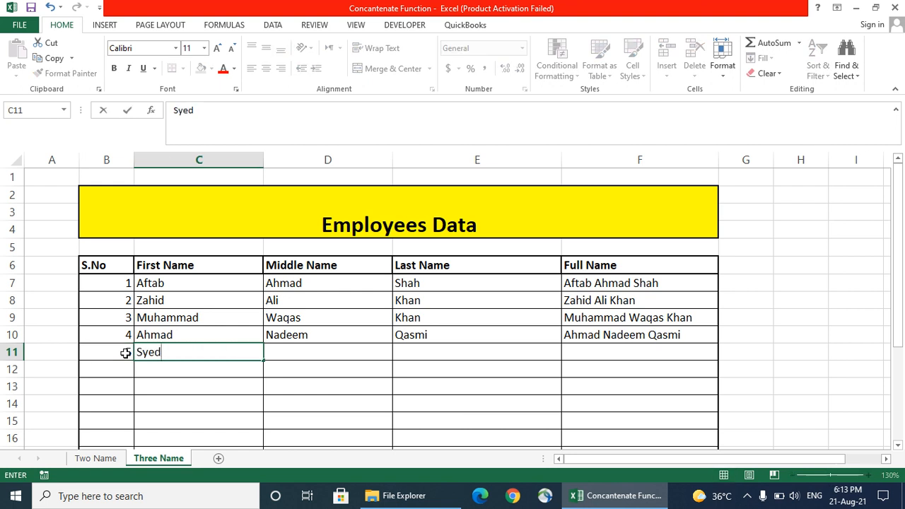
{"action": "key", "text": "Tab"}
{"action": "type", "text": "Ahmad"}
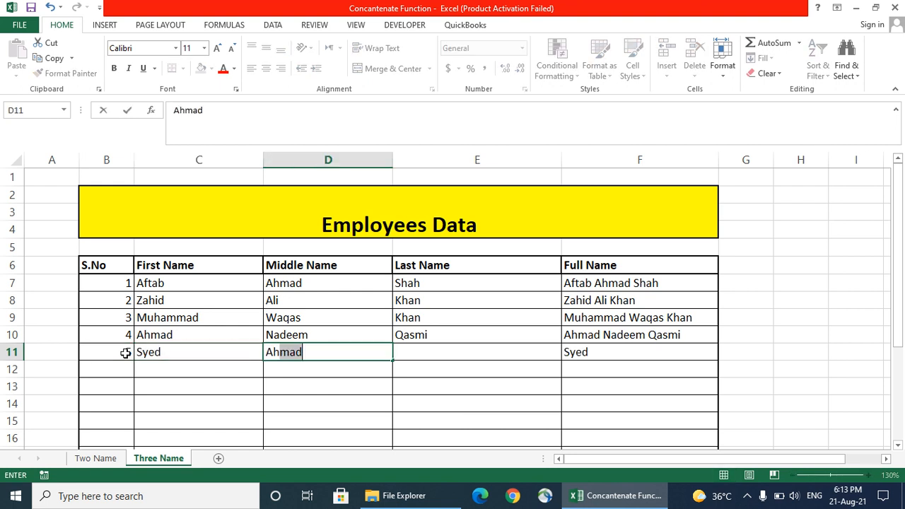
{"action": "key", "text": "Tab"}
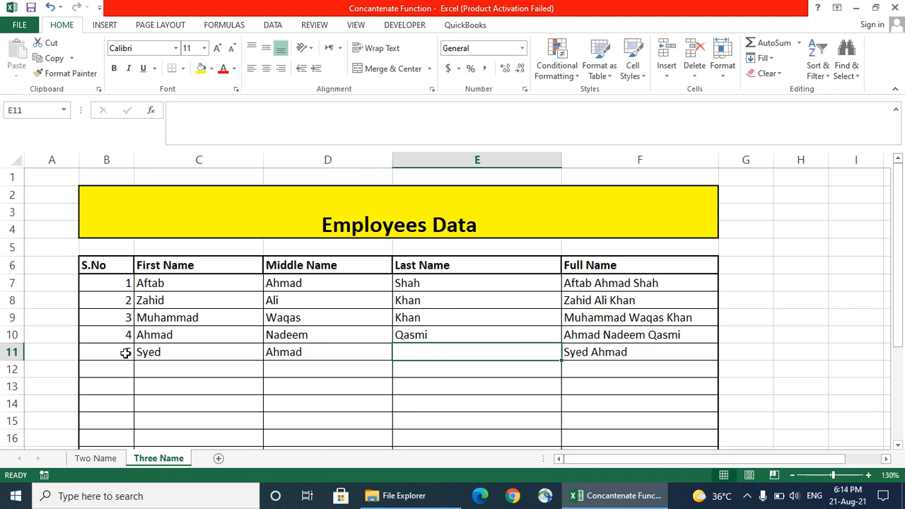
{"action": "type", "text": "Shah"}
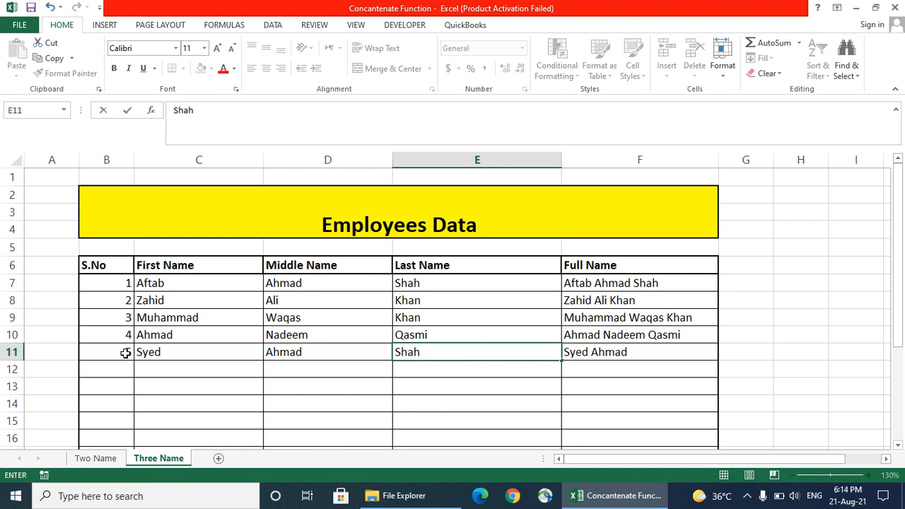
{"action": "key", "text": "Return"}
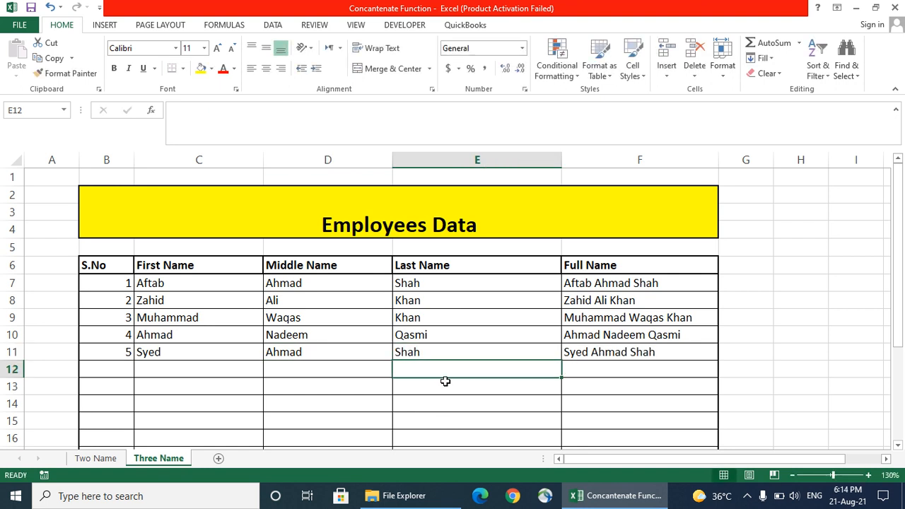
{"action": "left_click", "coordinate": [605, 356]}
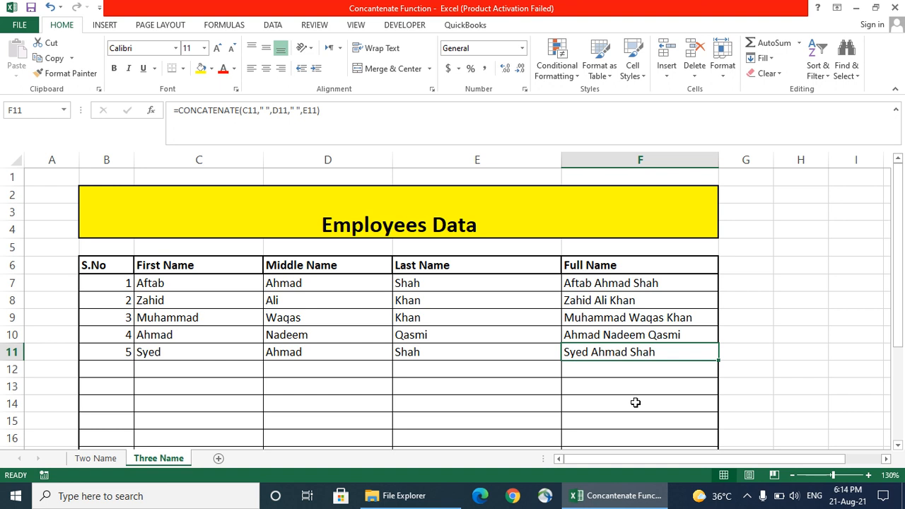
{"action": "left_click", "coordinate": [632, 283]}
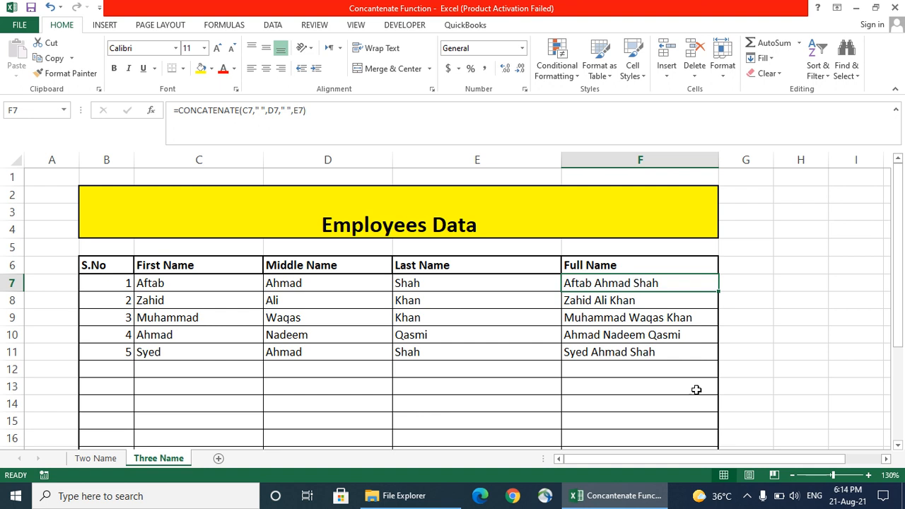
{"action": "left_click", "coordinate": [748, 497]}
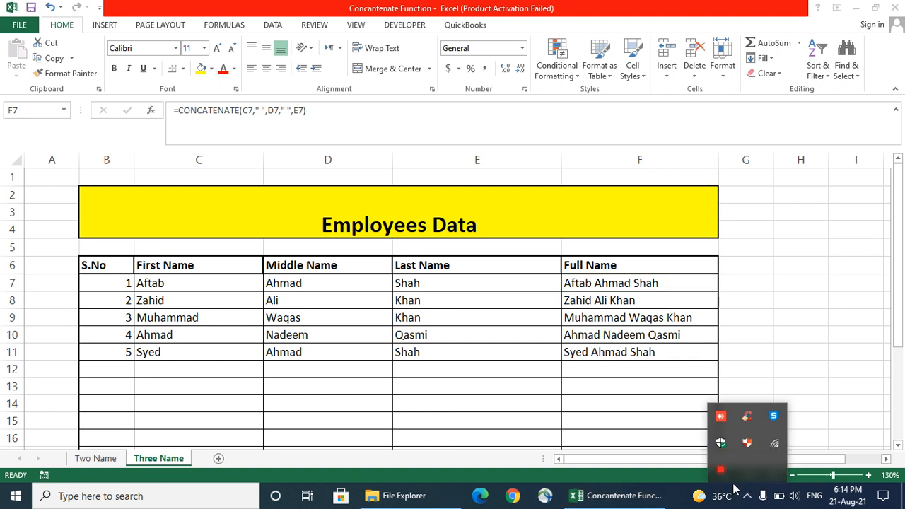
{"action": "left_click", "coordinate": [722, 473]}
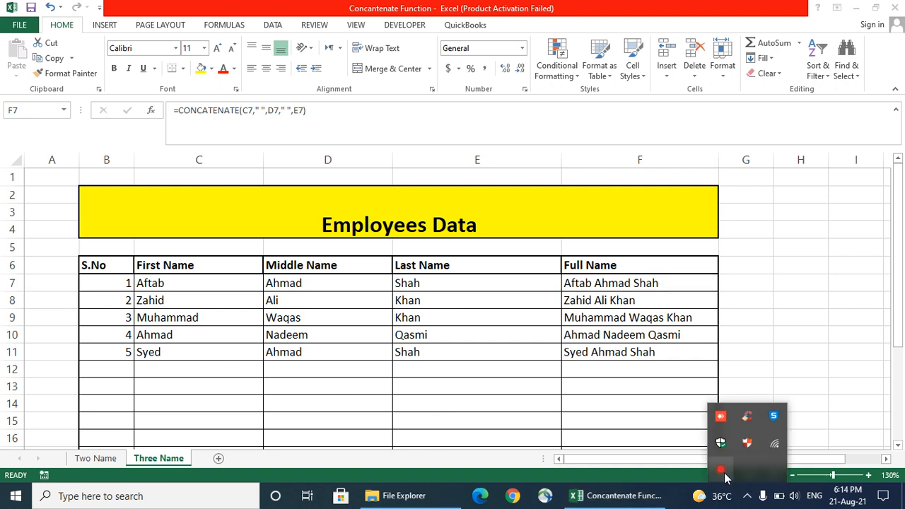